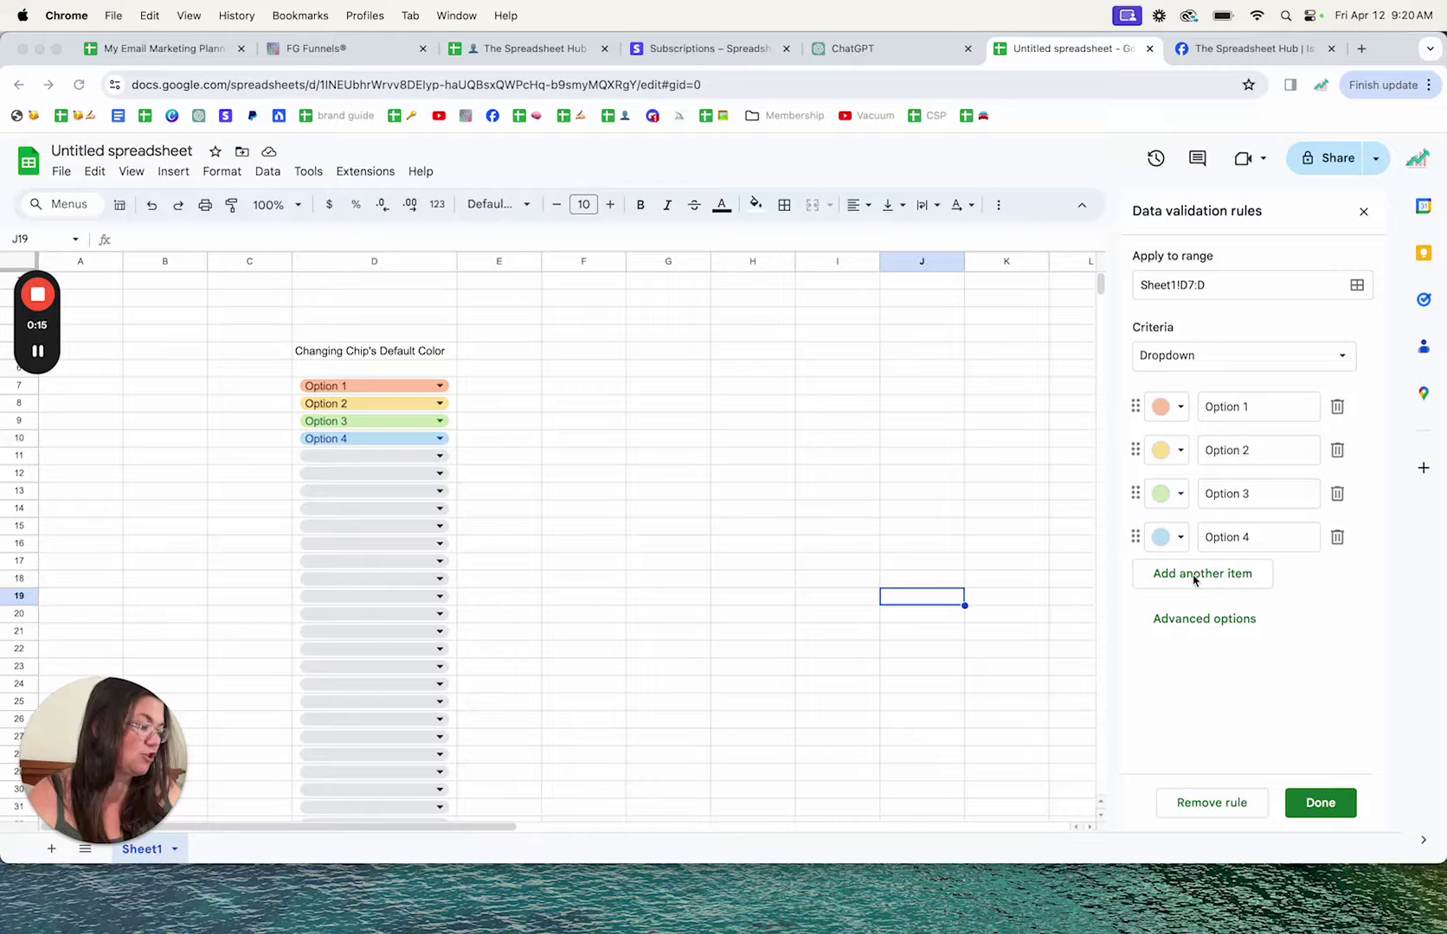
Show the rule's advanced options, try the Arrow display style, then return to Chip.
left_click(1201, 622)
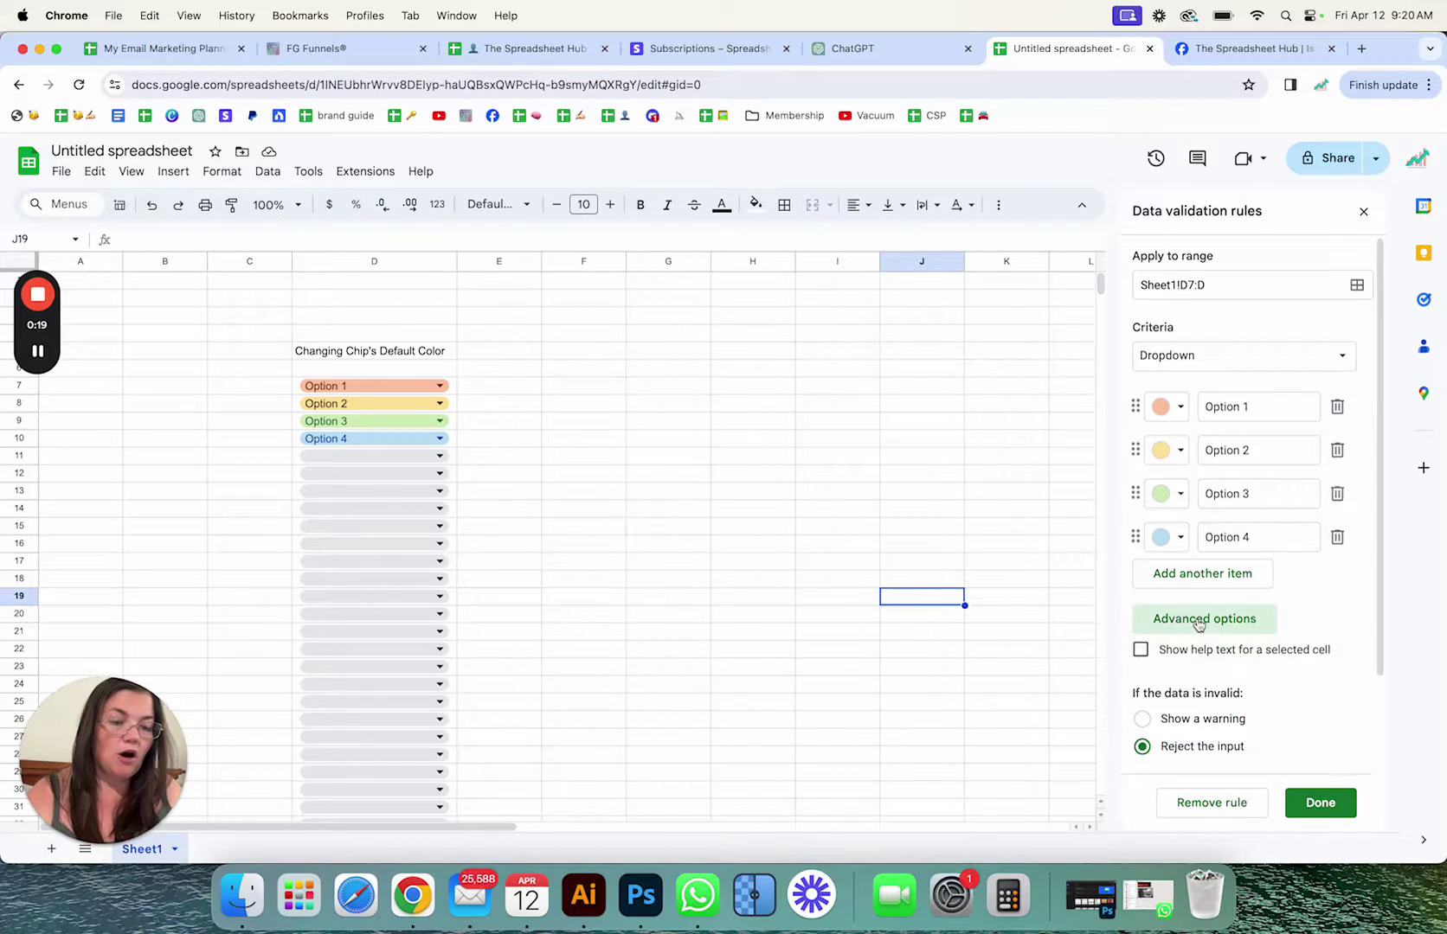
scroll(1200, 622, "down", 3)
left_click(1144, 726)
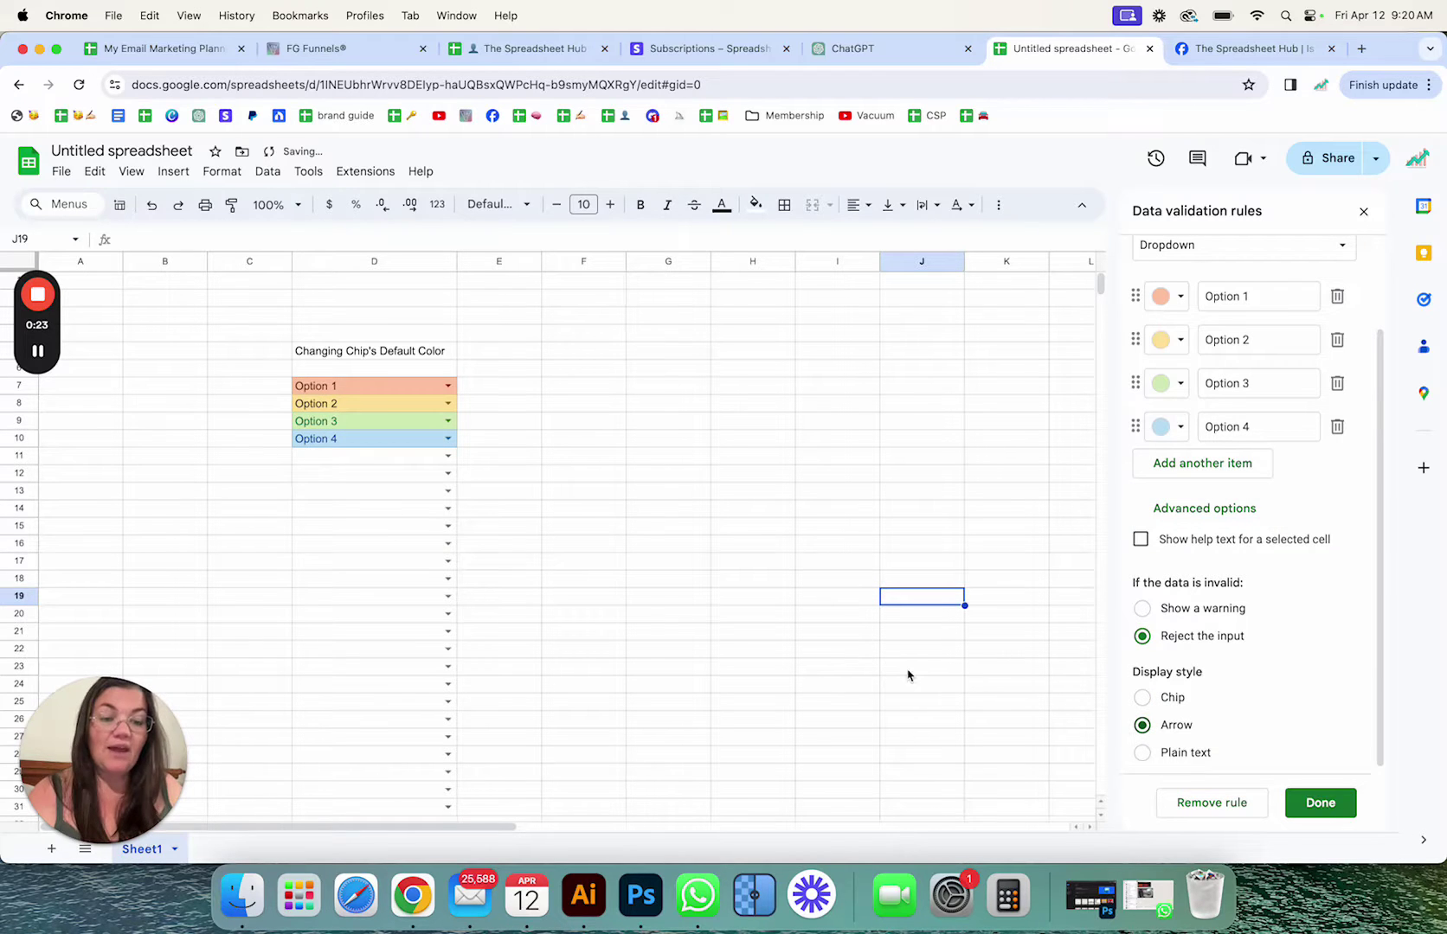
left_click(1143, 698)
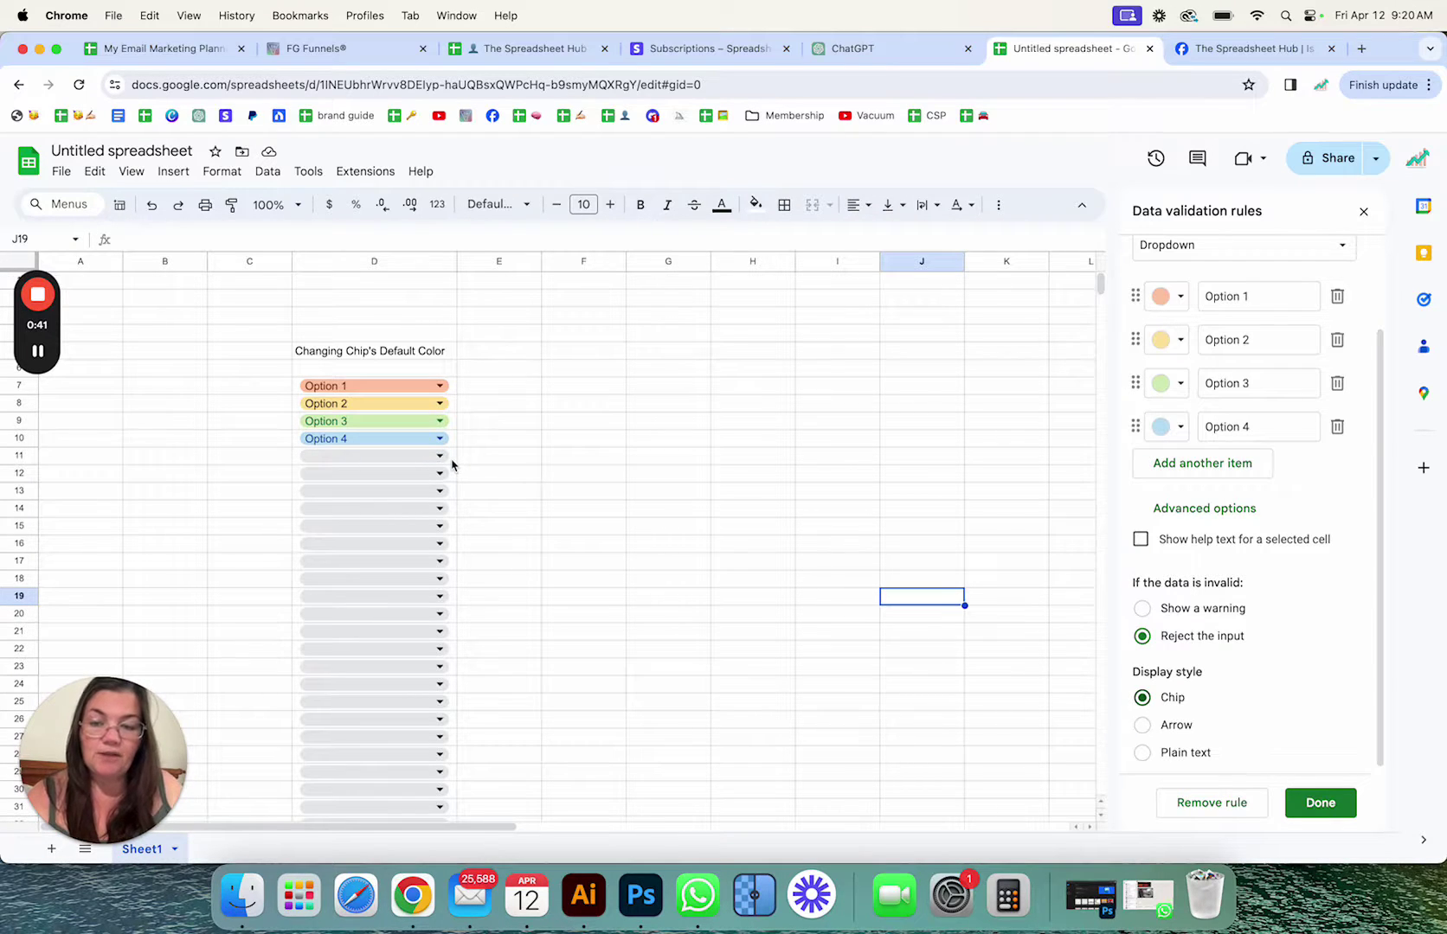
left_click(451, 462)
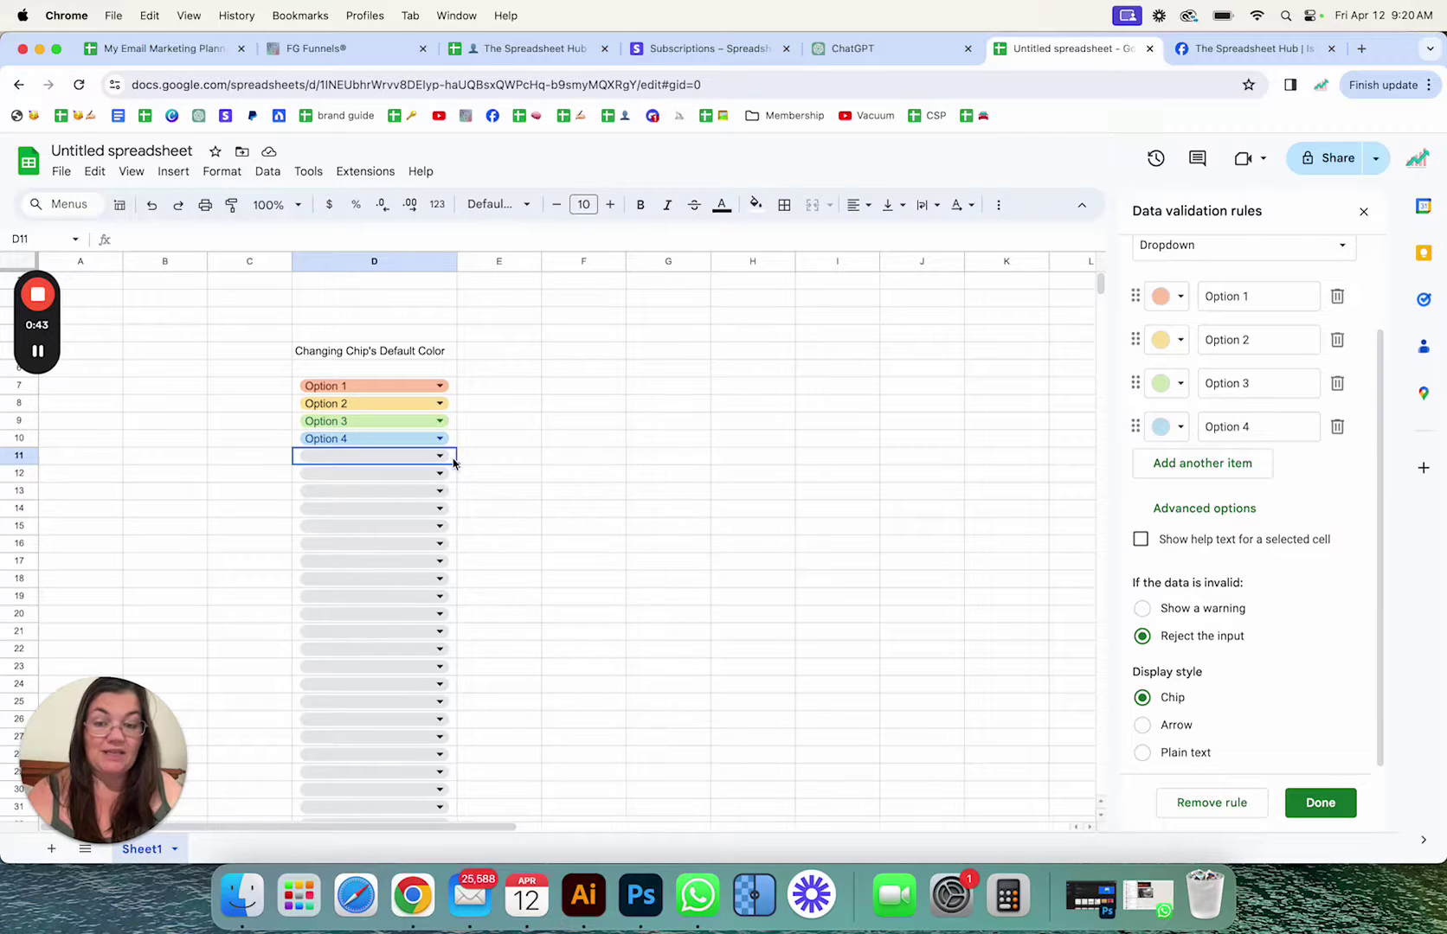
left_click_drag(453, 461, 454, 543)
left_click(755, 203)
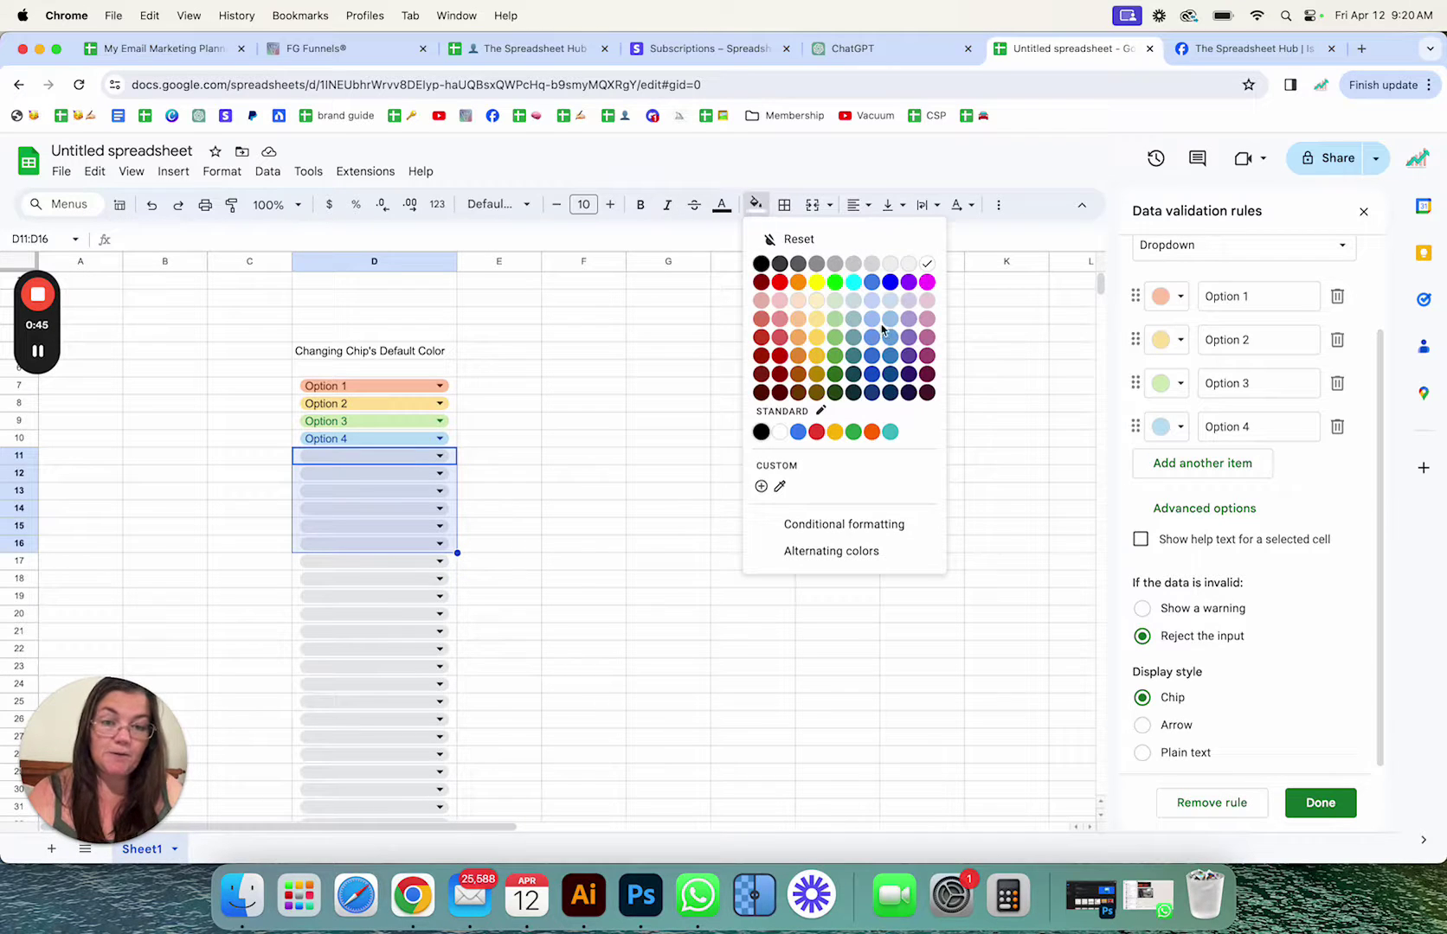
left_click(834, 282)
left_click(668, 421)
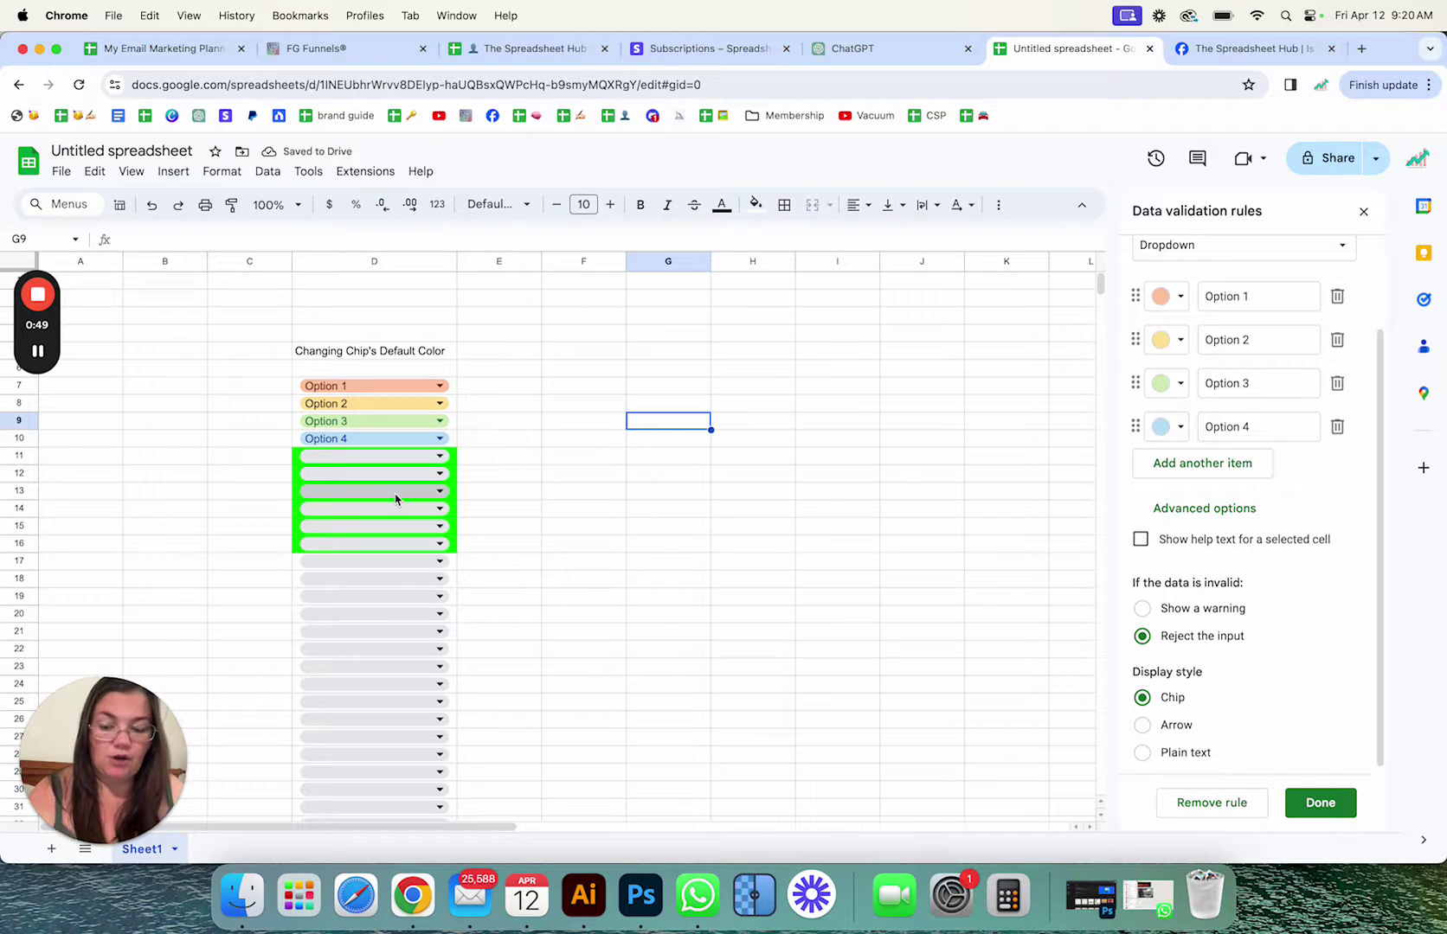
key("super+z")
left_click(582, 493)
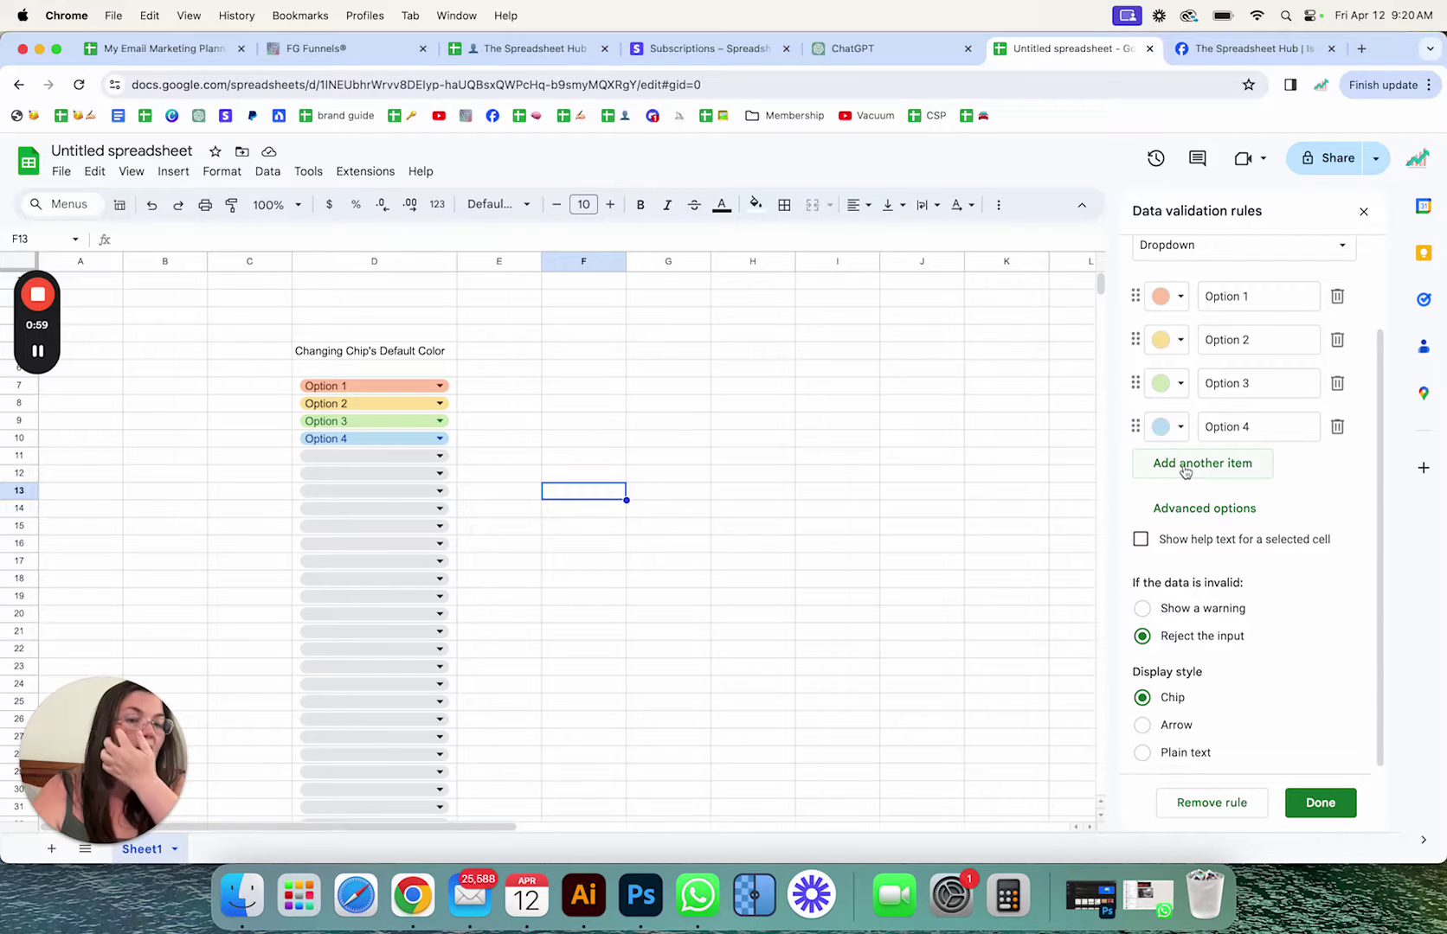
Add a dash option with custom white (#ffffff) text and background colours.
left_click(1185, 466)
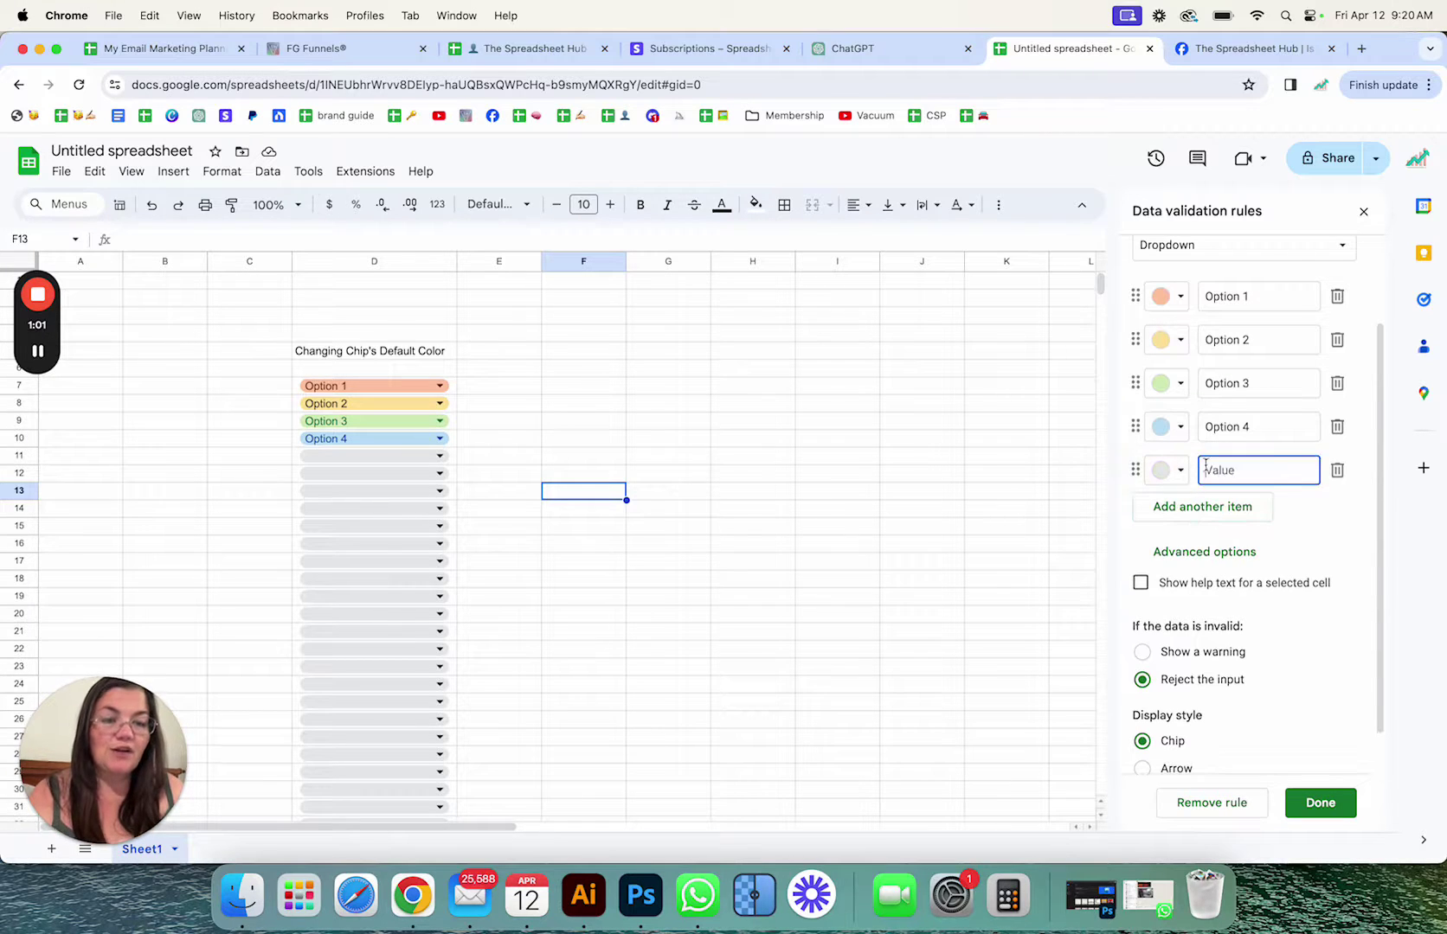
type("-")
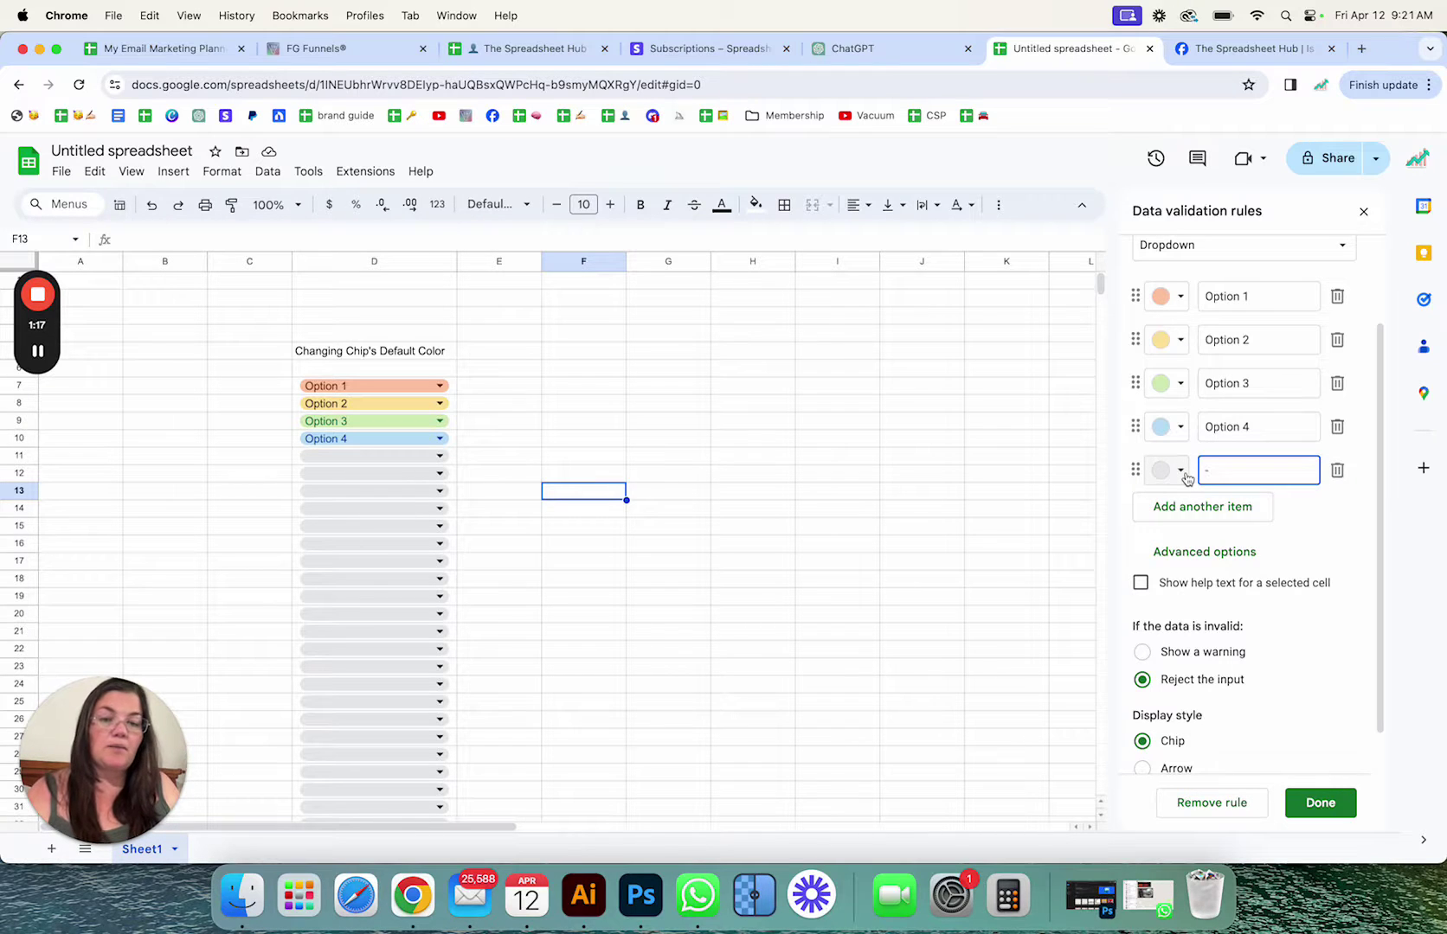
left_click(1181, 471)
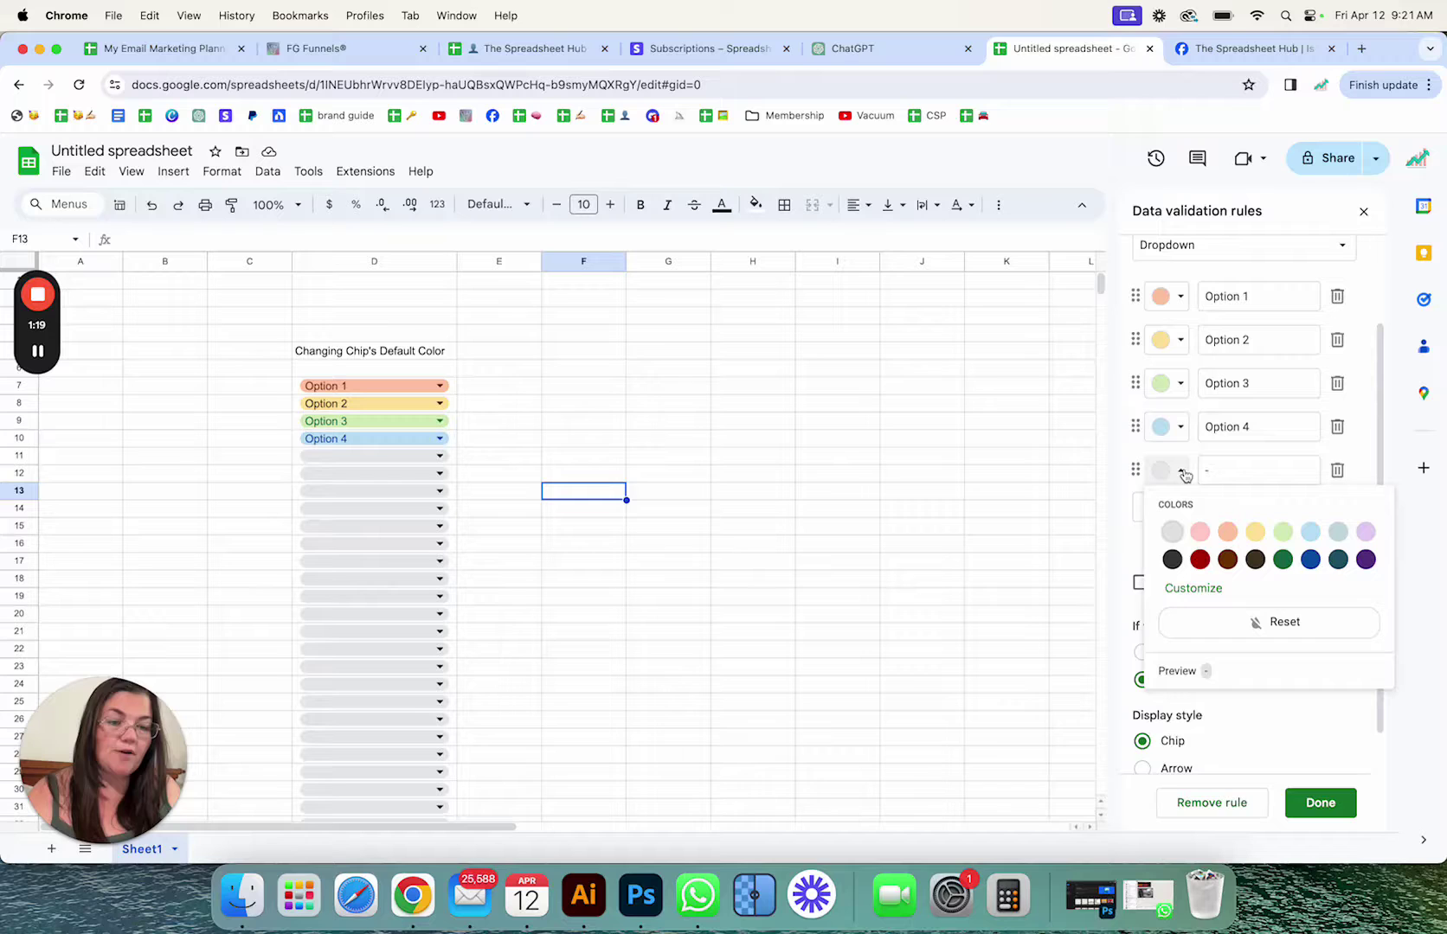
left_click(1193, 588)
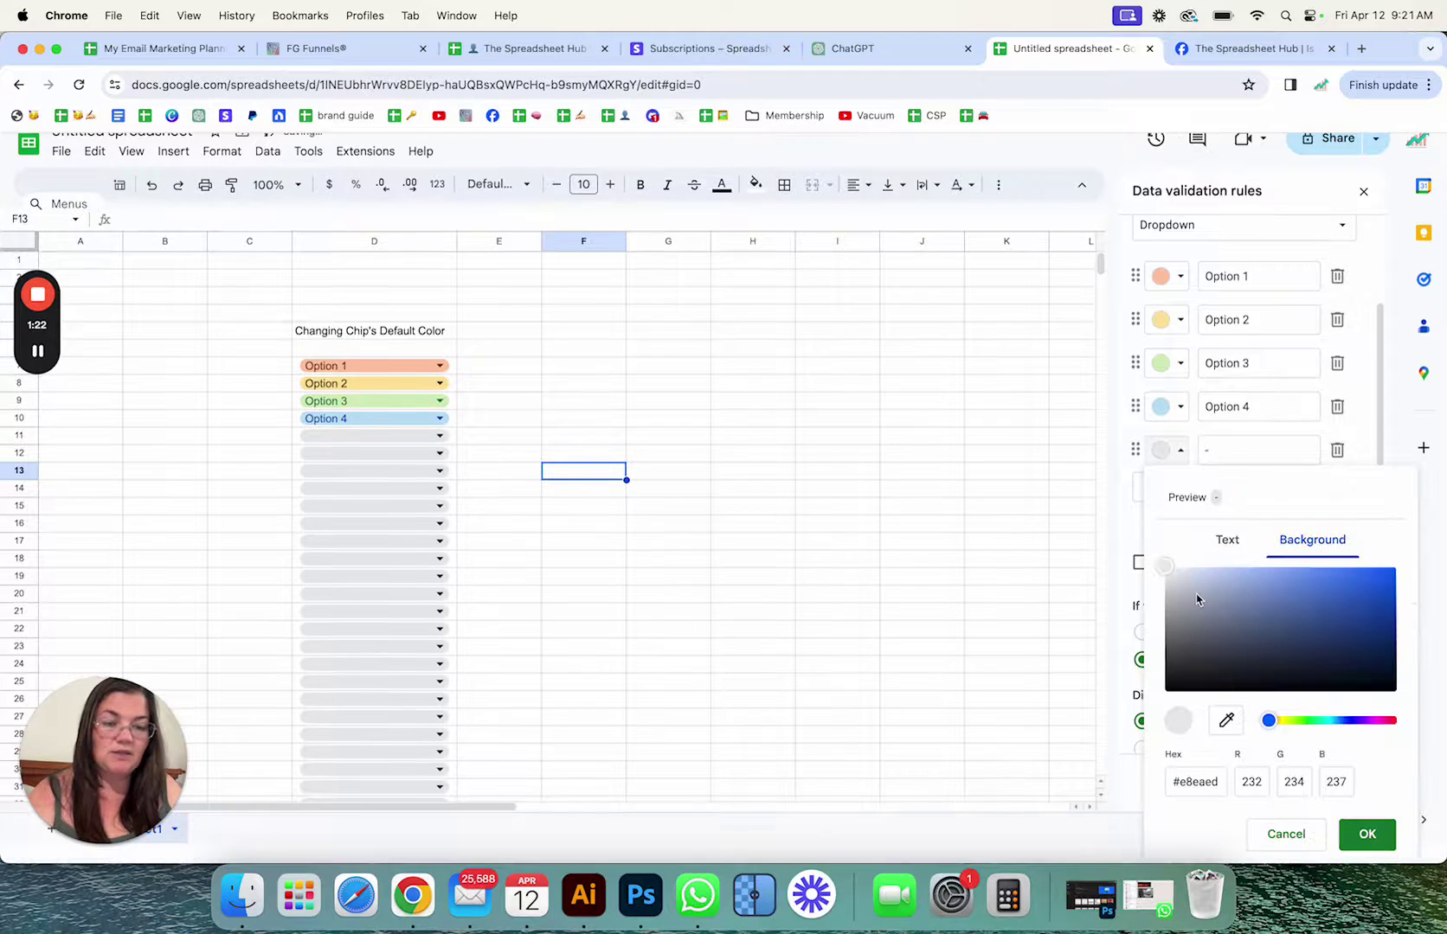
left_click(1228, 544)
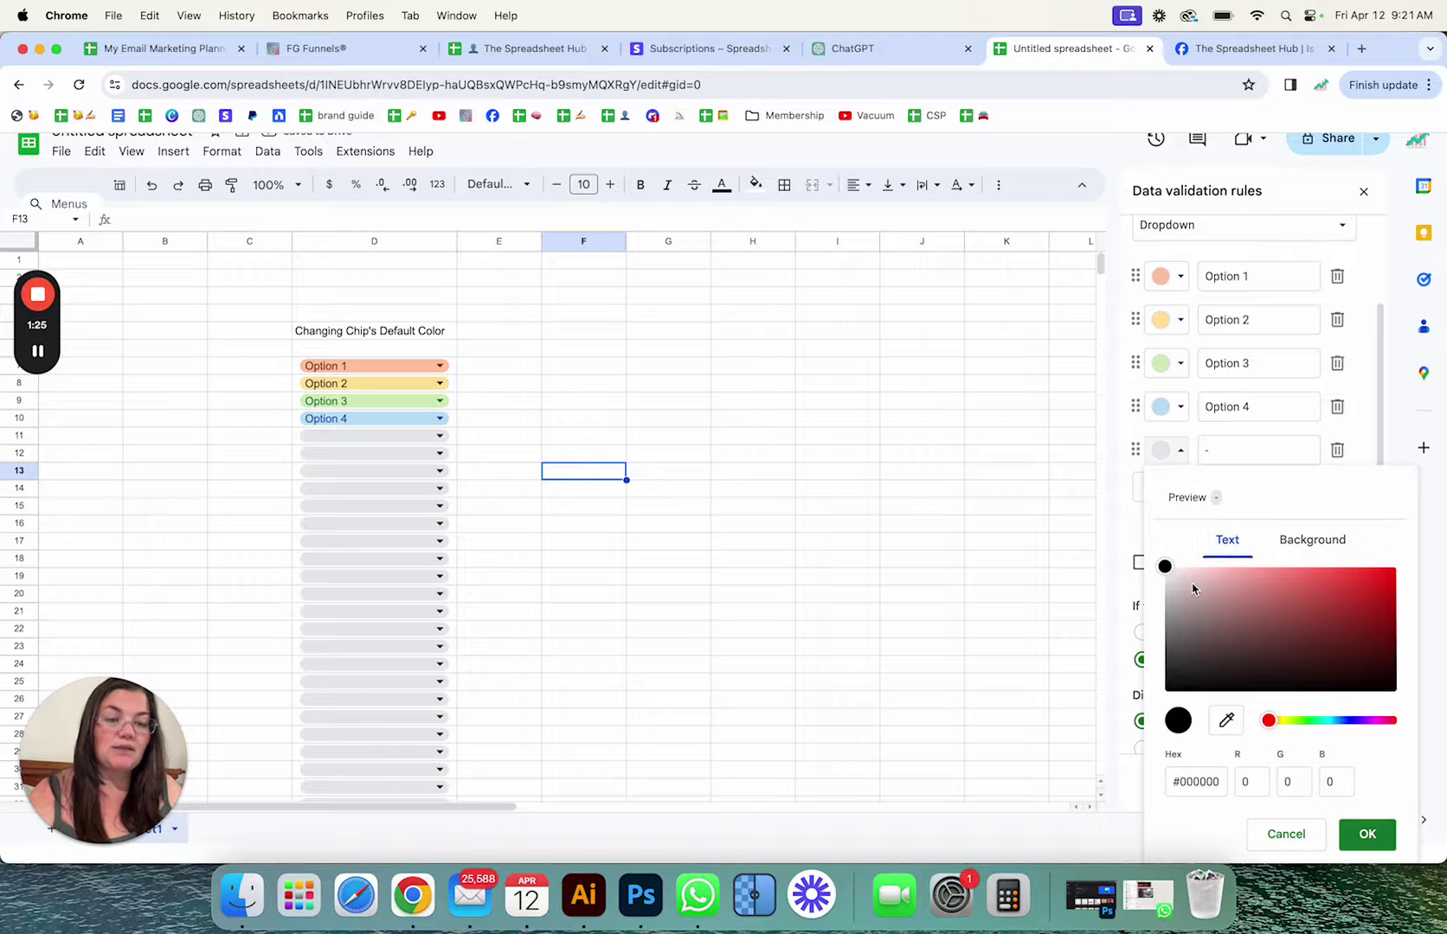
left_click_drag(1188, 588, 1144, 554)
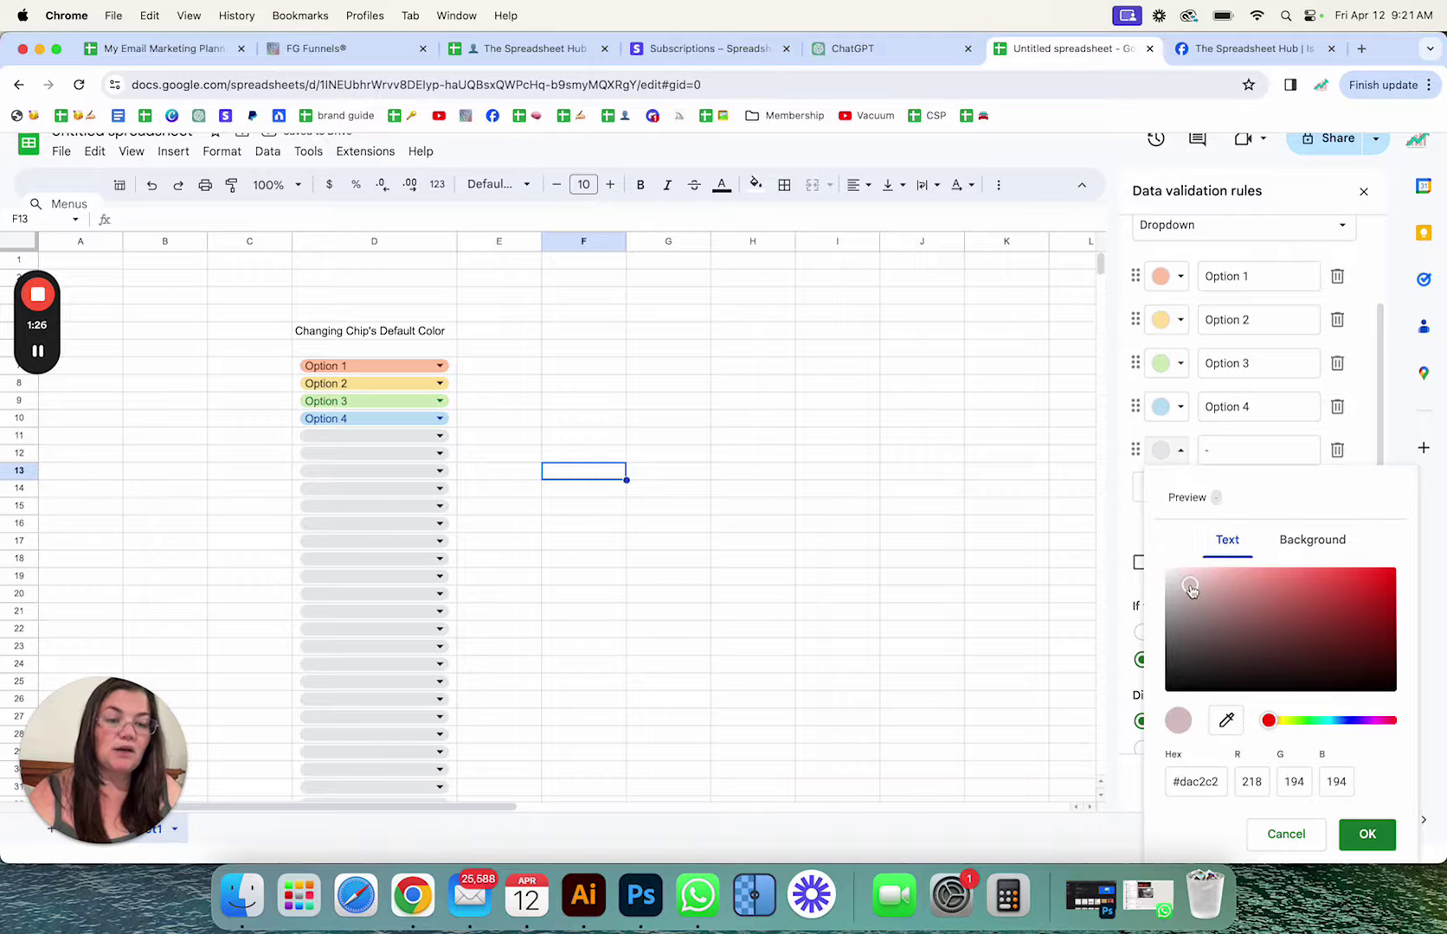
left_click(1313, 540)
left_click_drag(1210, 611, 1128, 553)
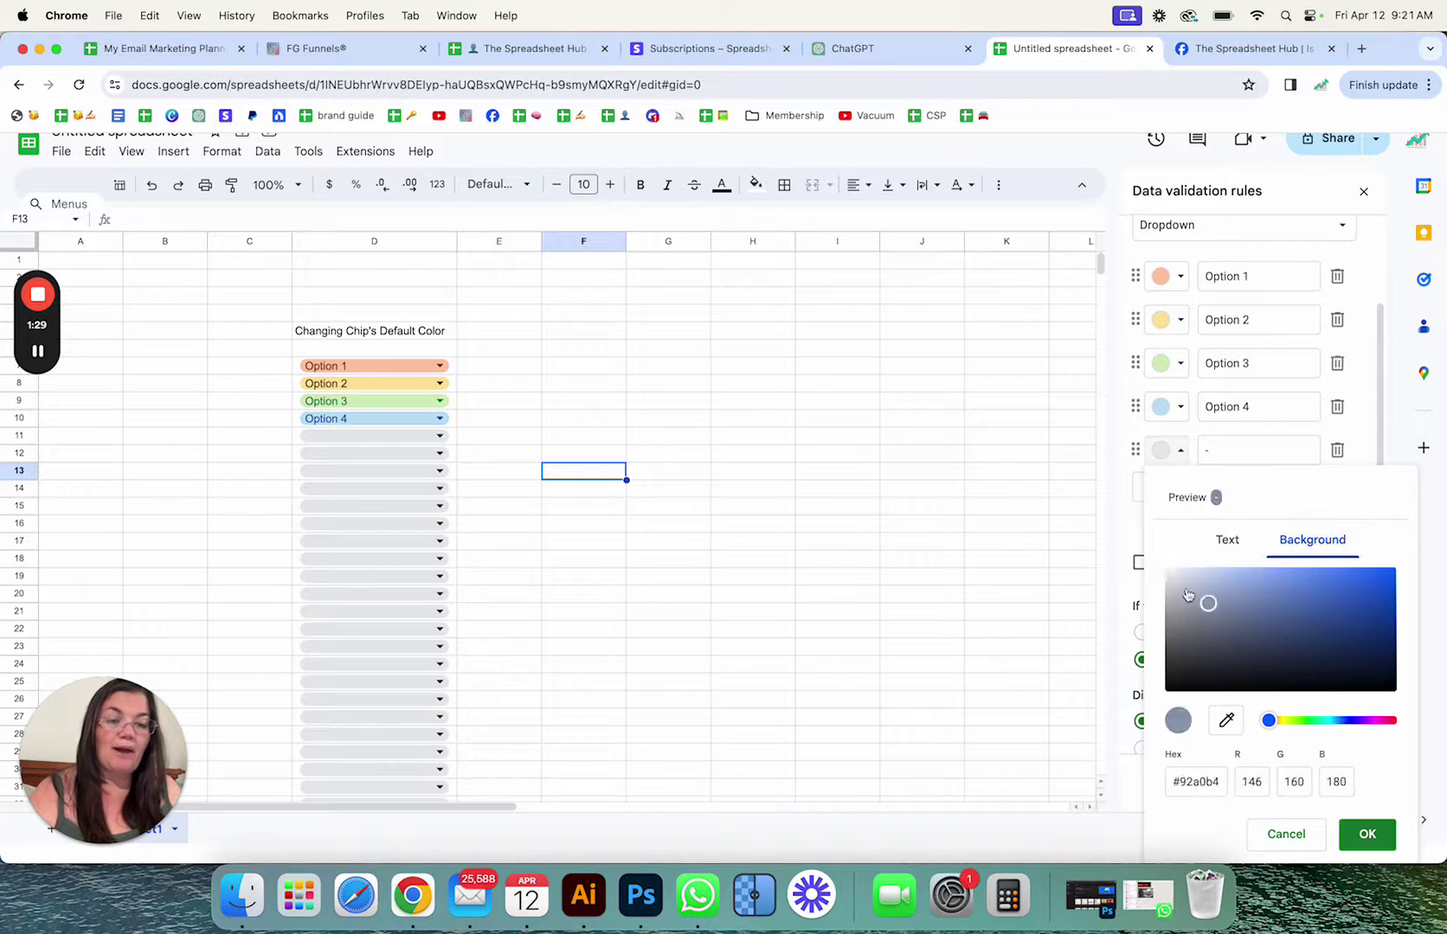
left_click(1368, 835)
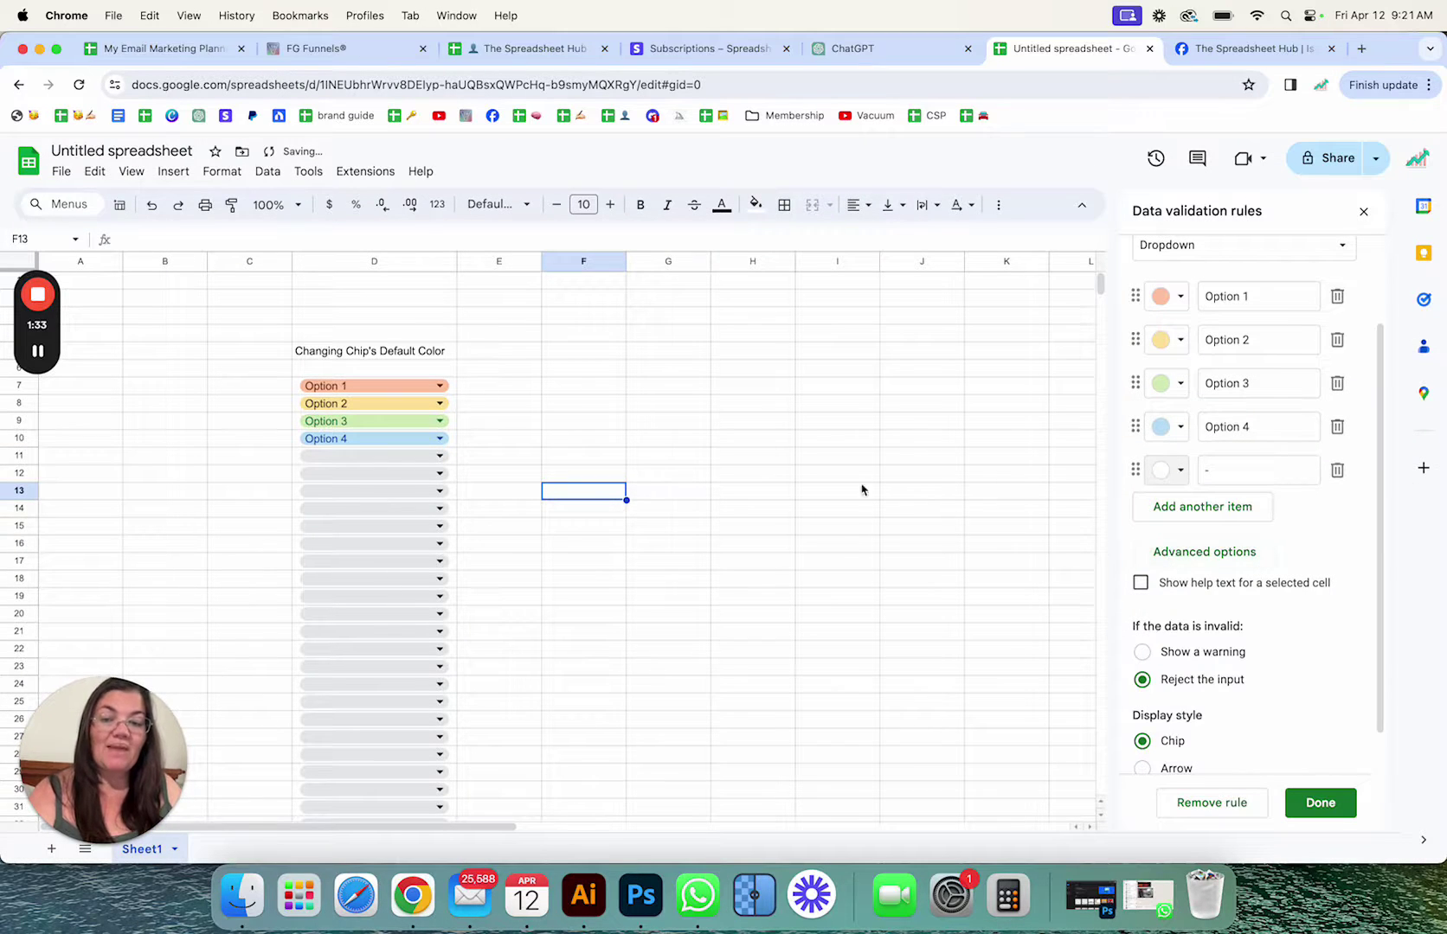
Set D11 to the white dash option and save the dropdown rule.
left_click(439, 456)
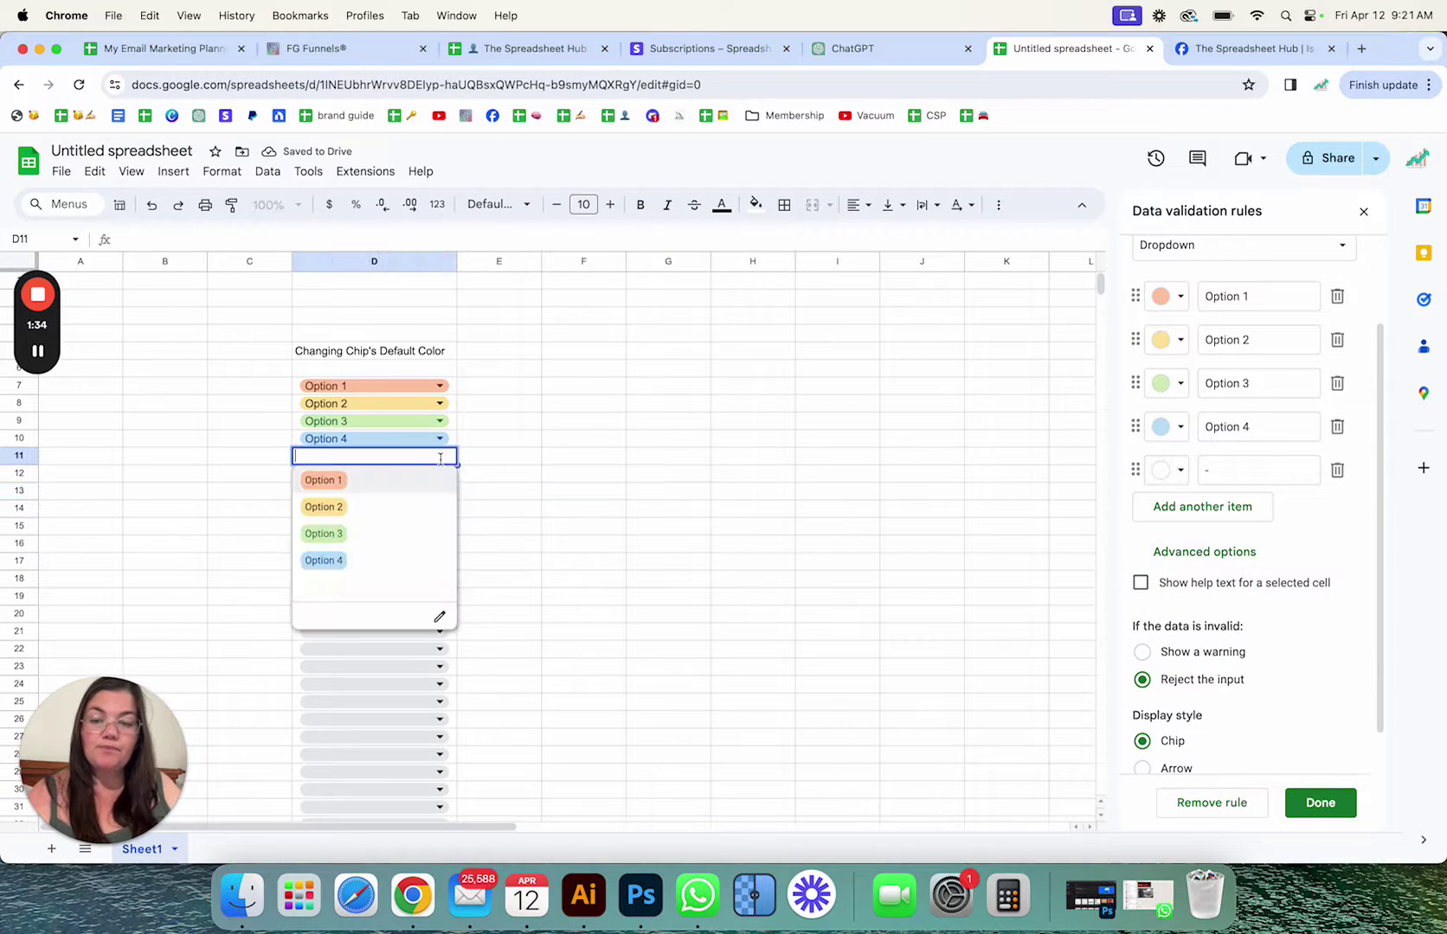
left_click(336, 588)
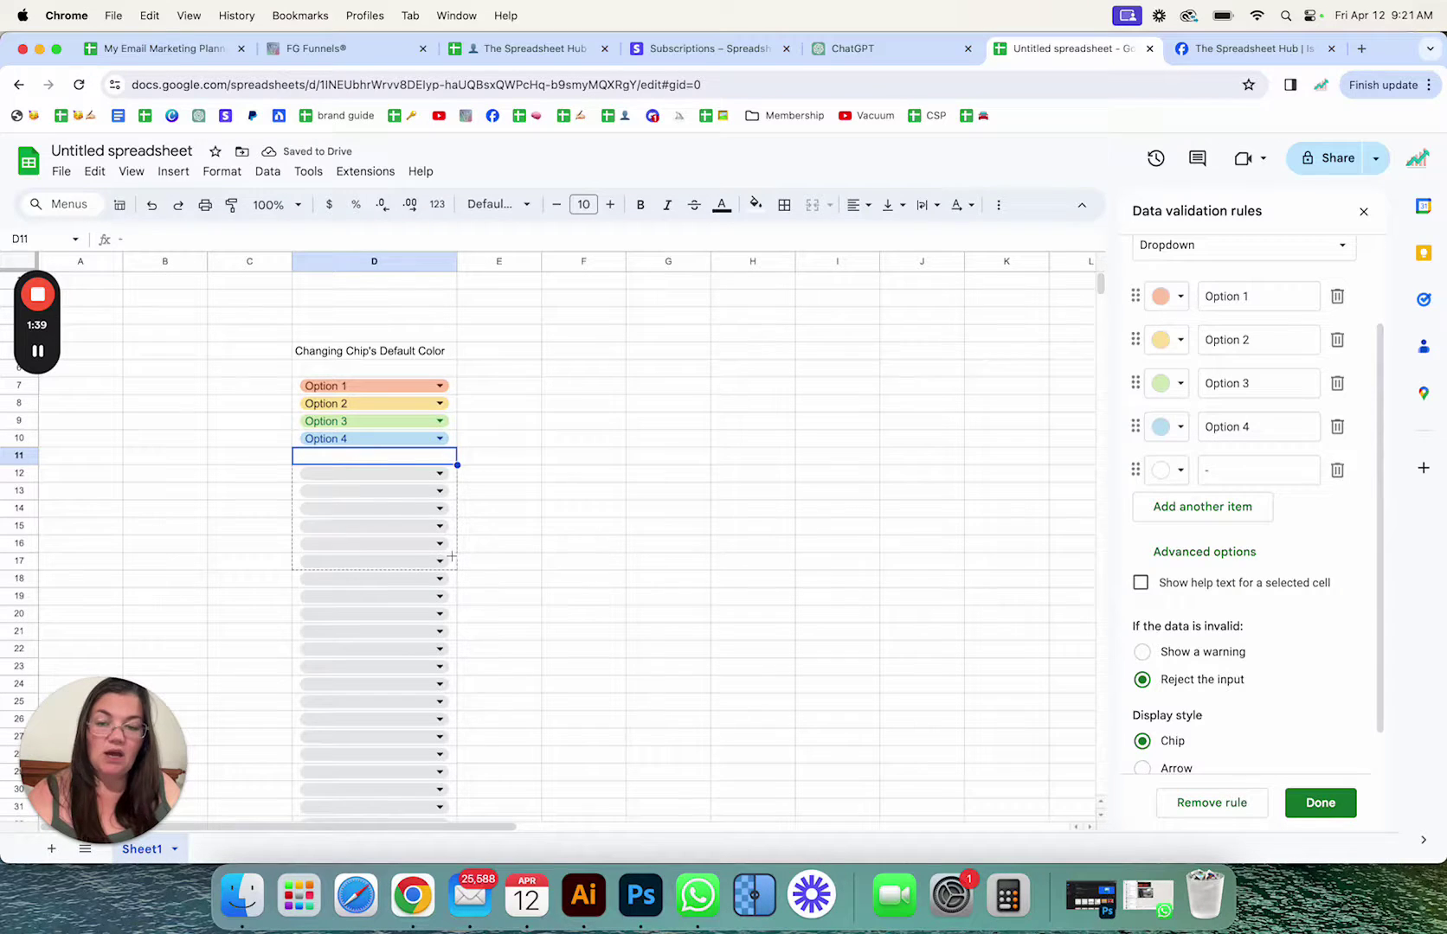
left_click(1320, 803)
mouse_move(1243, 269)
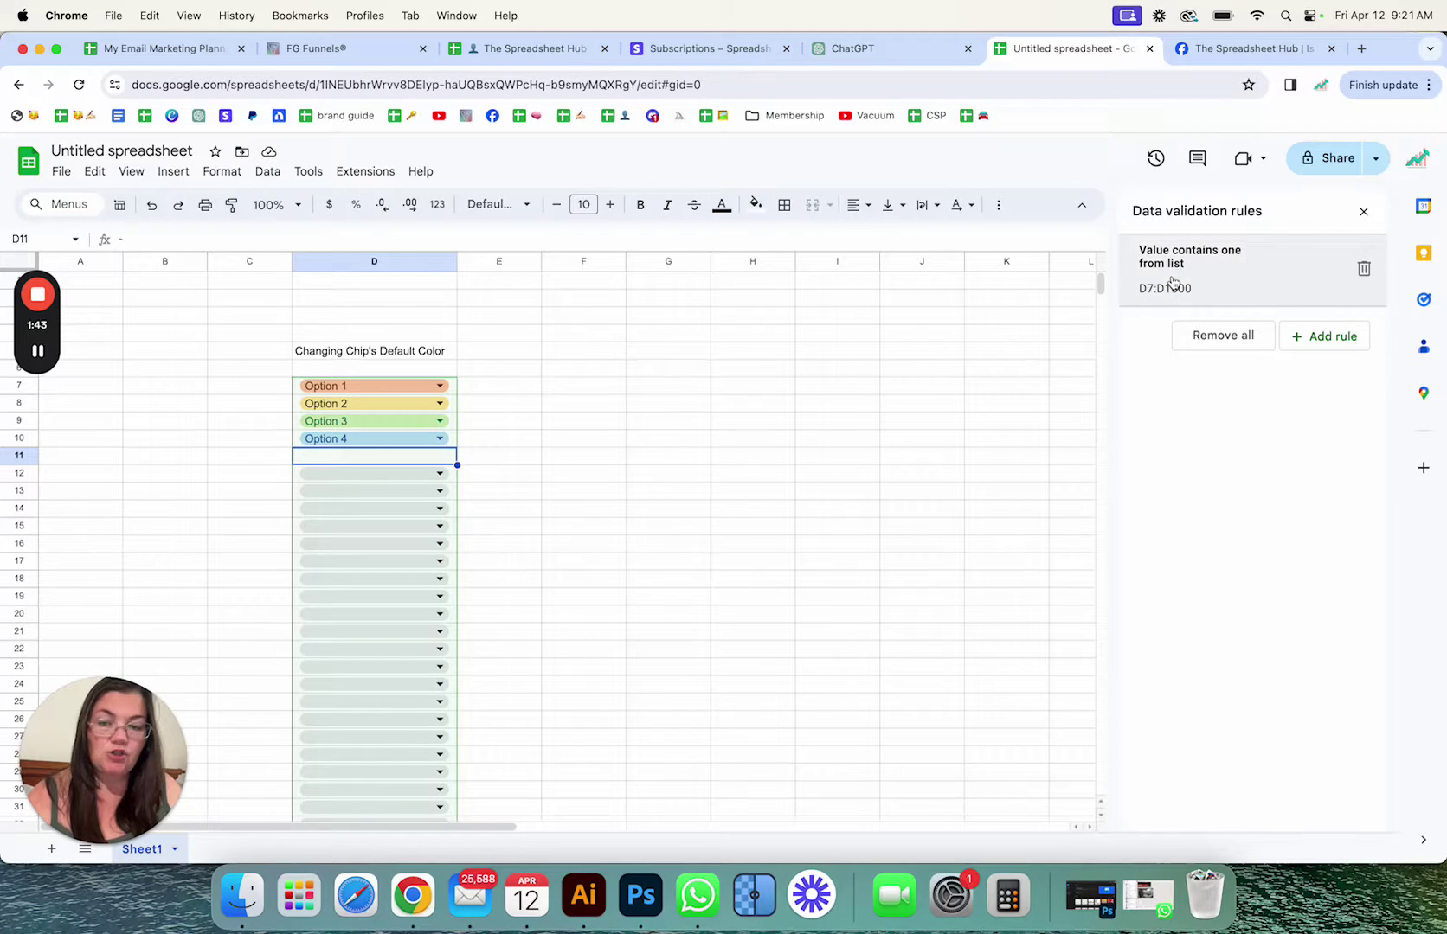
mouse_move(1181, 272)
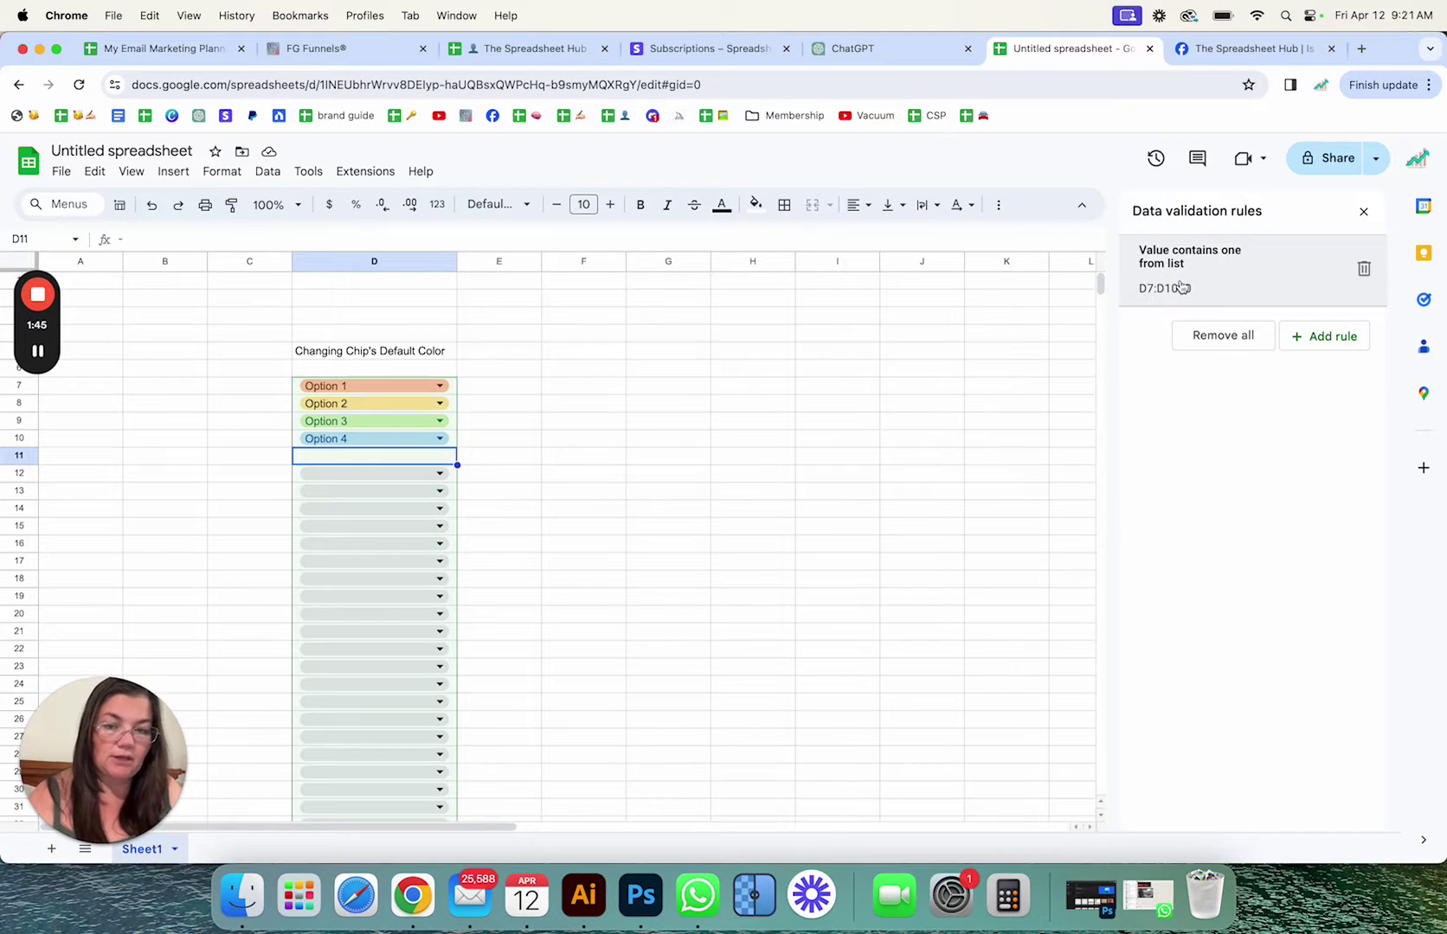
Reopen the column D rule, then close the Data validation rules panel.
left_click(1181, 287)
left_click(668, 456)
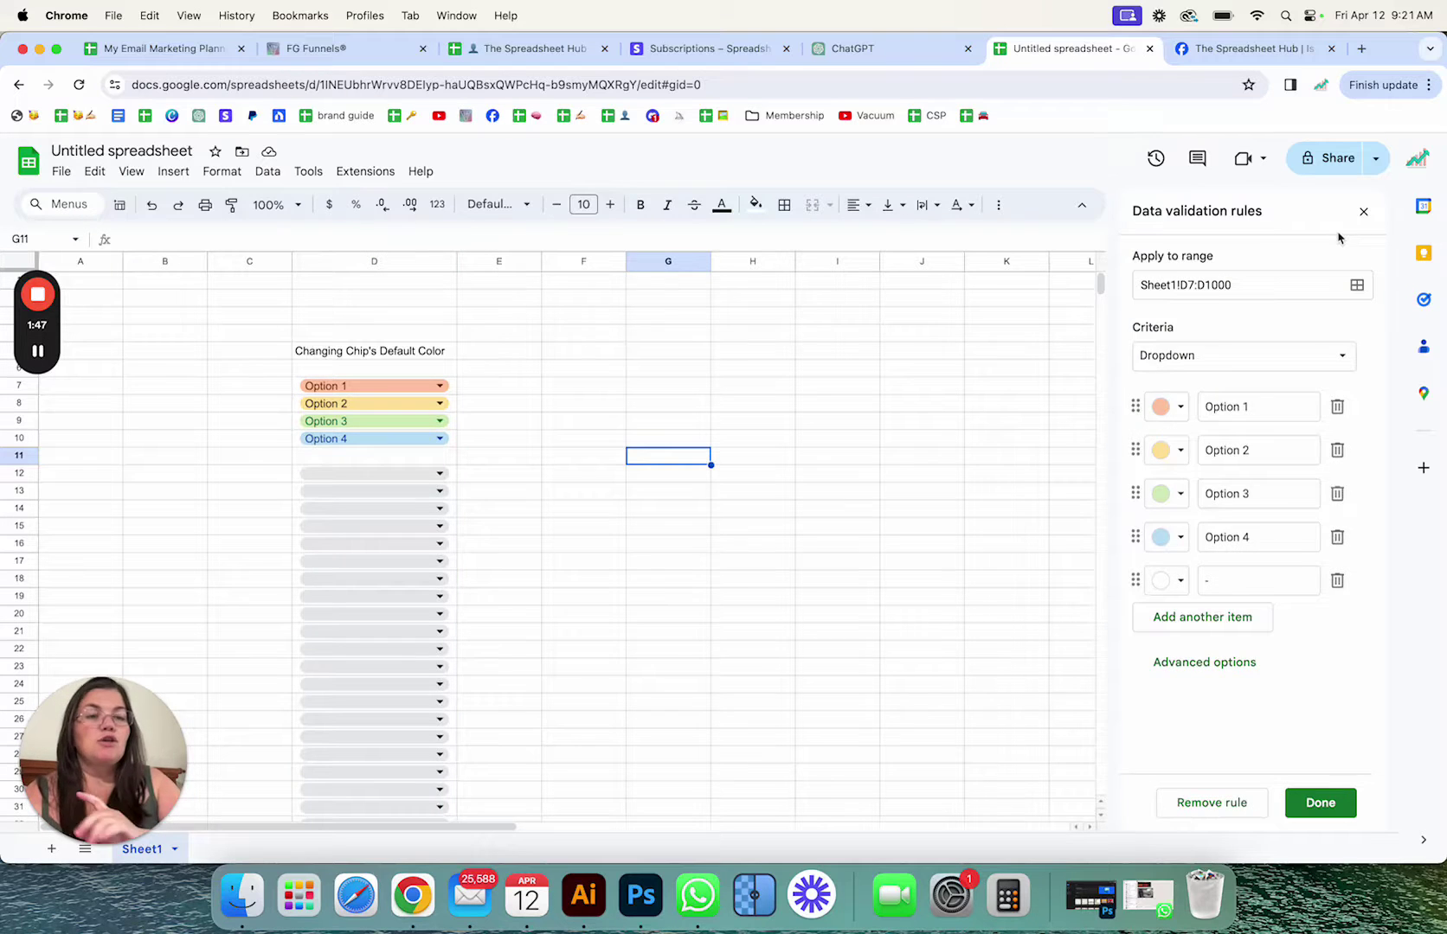
left_click(1363, 210)
Delete the dropdowns from D12 down to D1000.
left_click(439, 456)
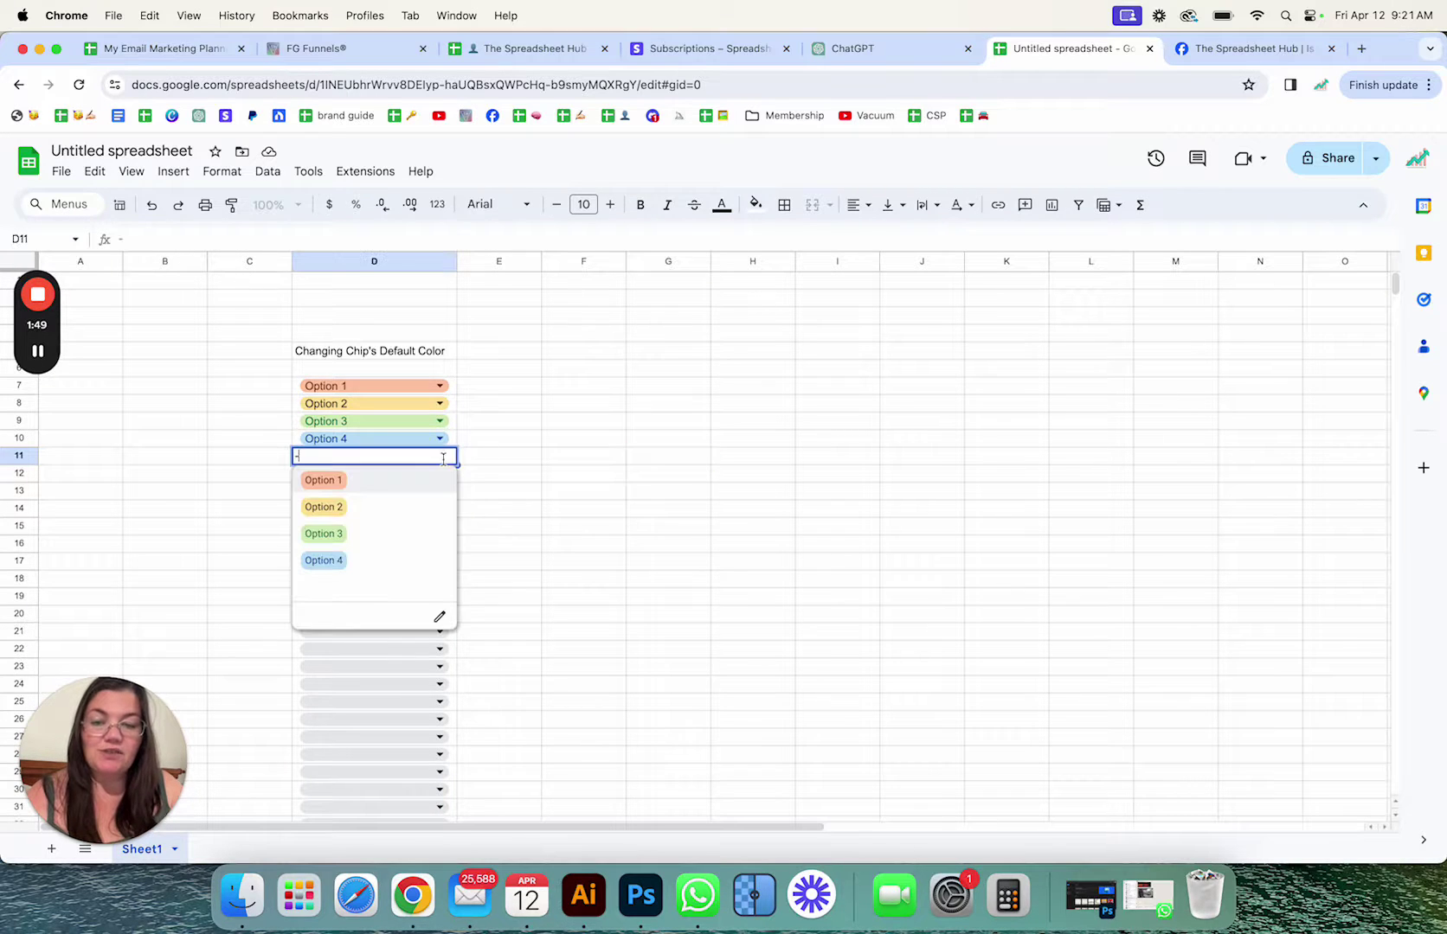
left_click(471, 465)
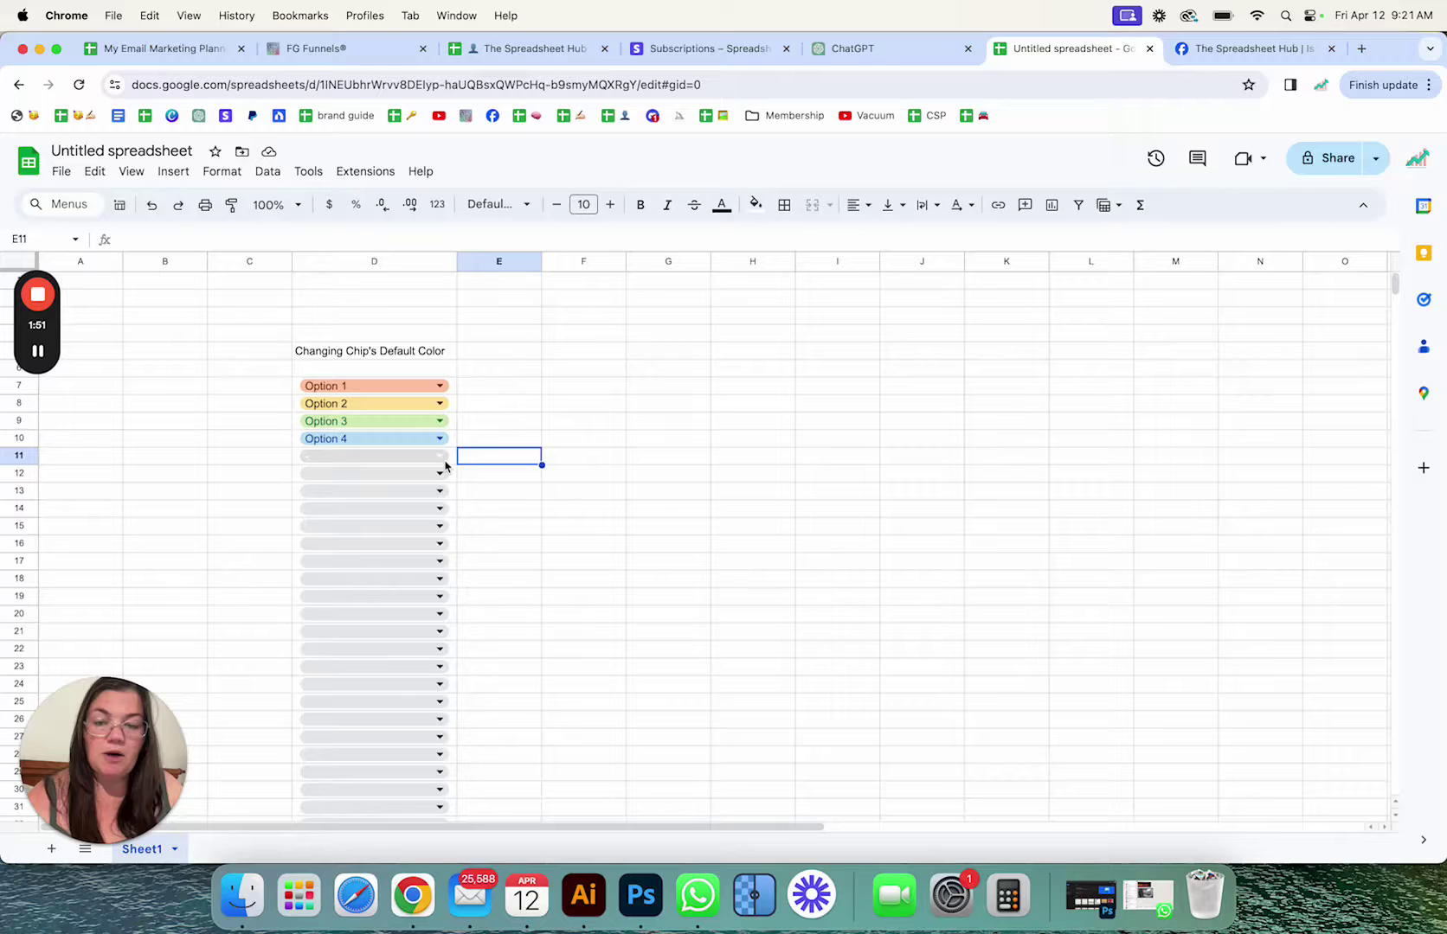
left_click(444, 457)
left_click(484, 456)
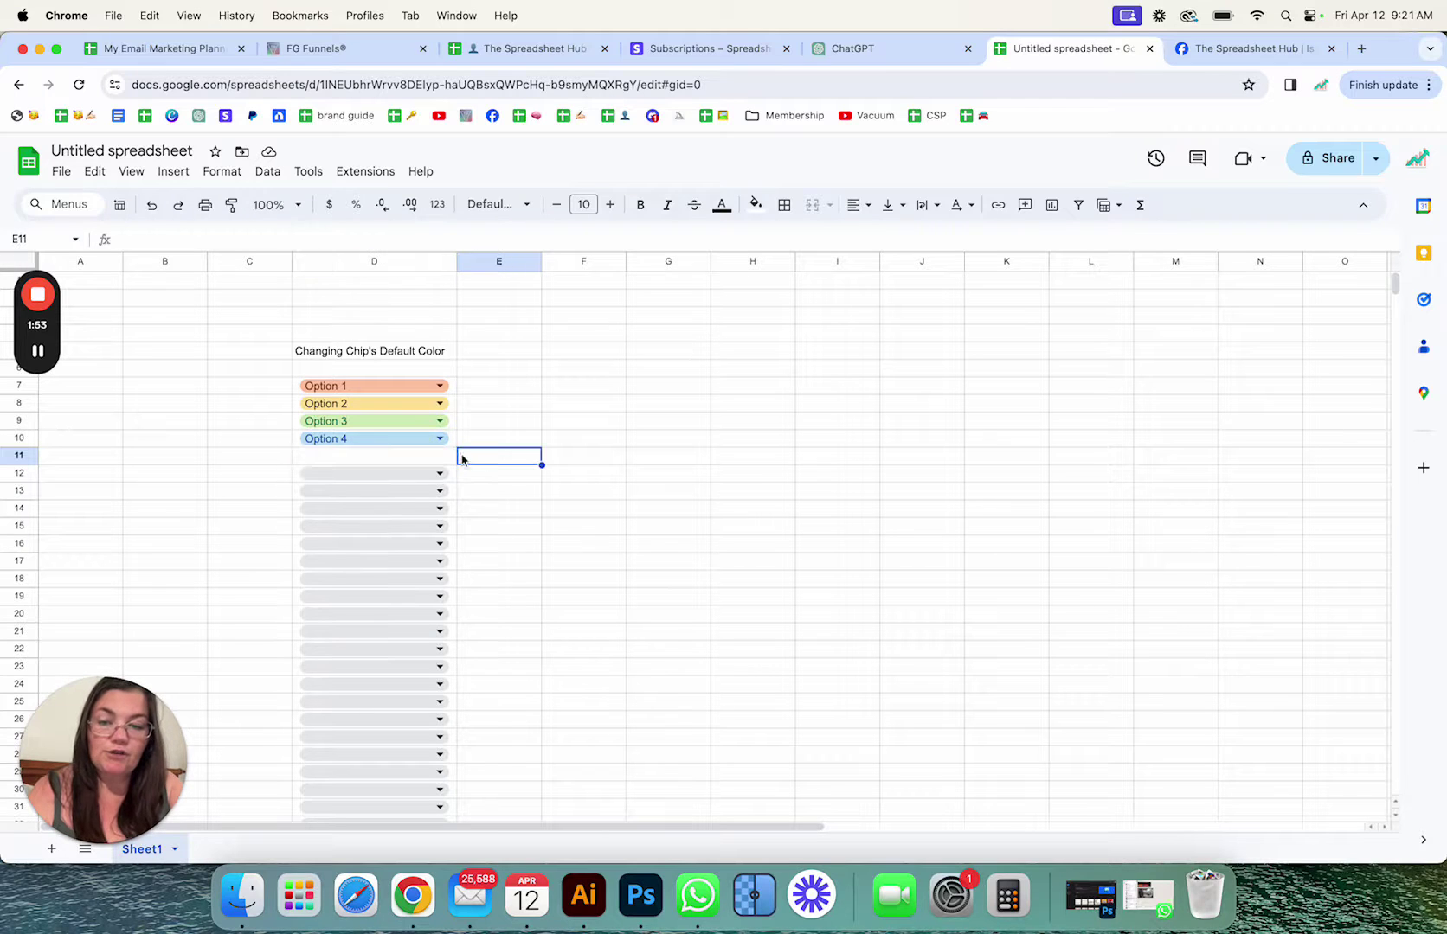
left_click(429, 456)
left_click(429, 474)
key("ctrl+shift+Down")
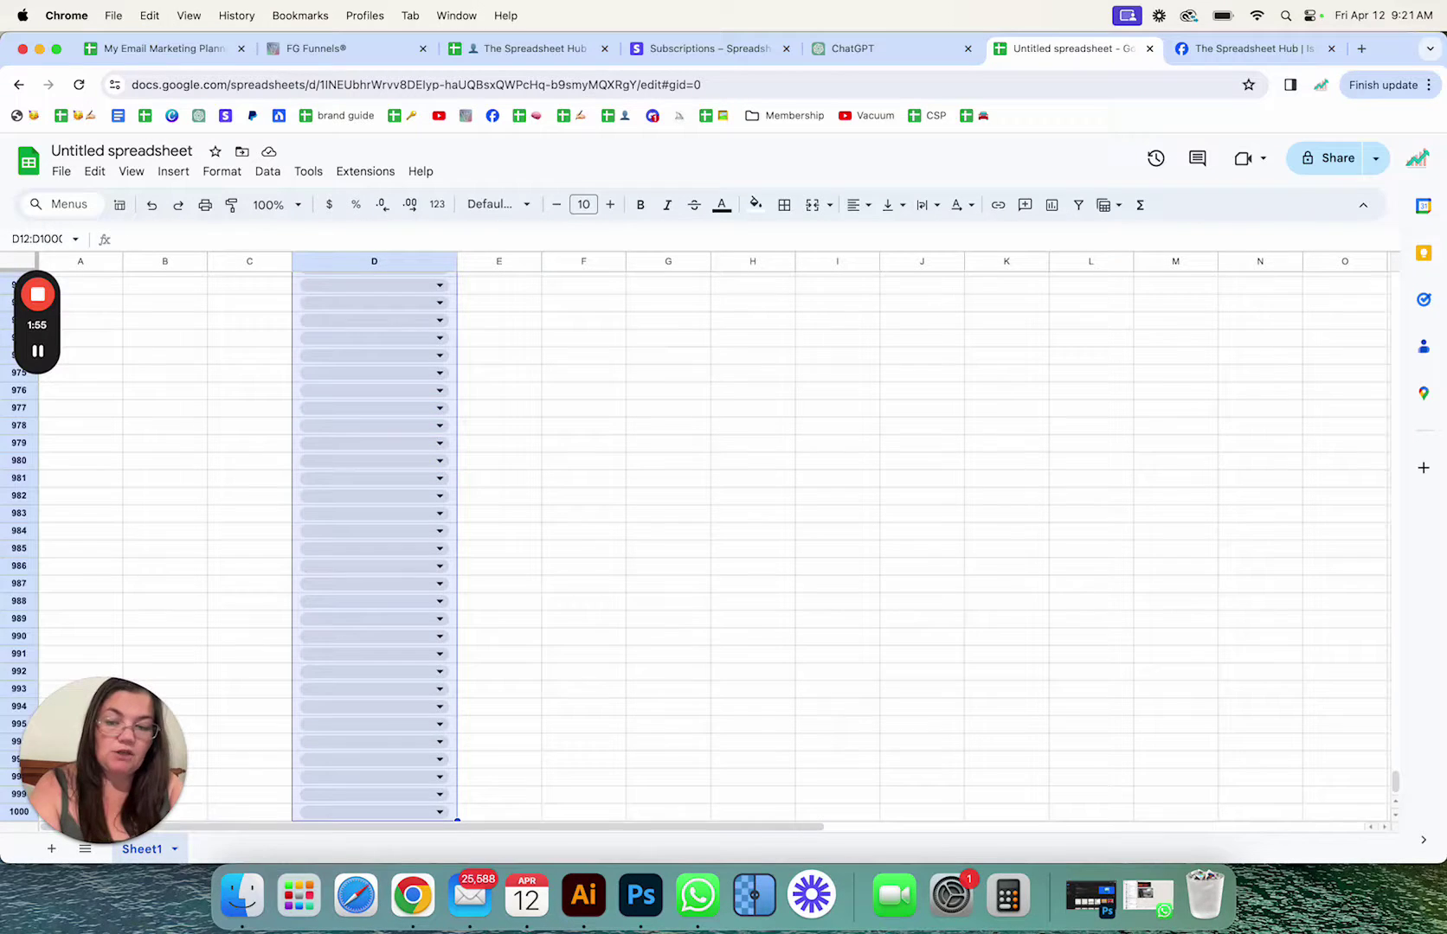
key("Delete")
left_click(580, 479)
scroll(630, 493, "up", 5)
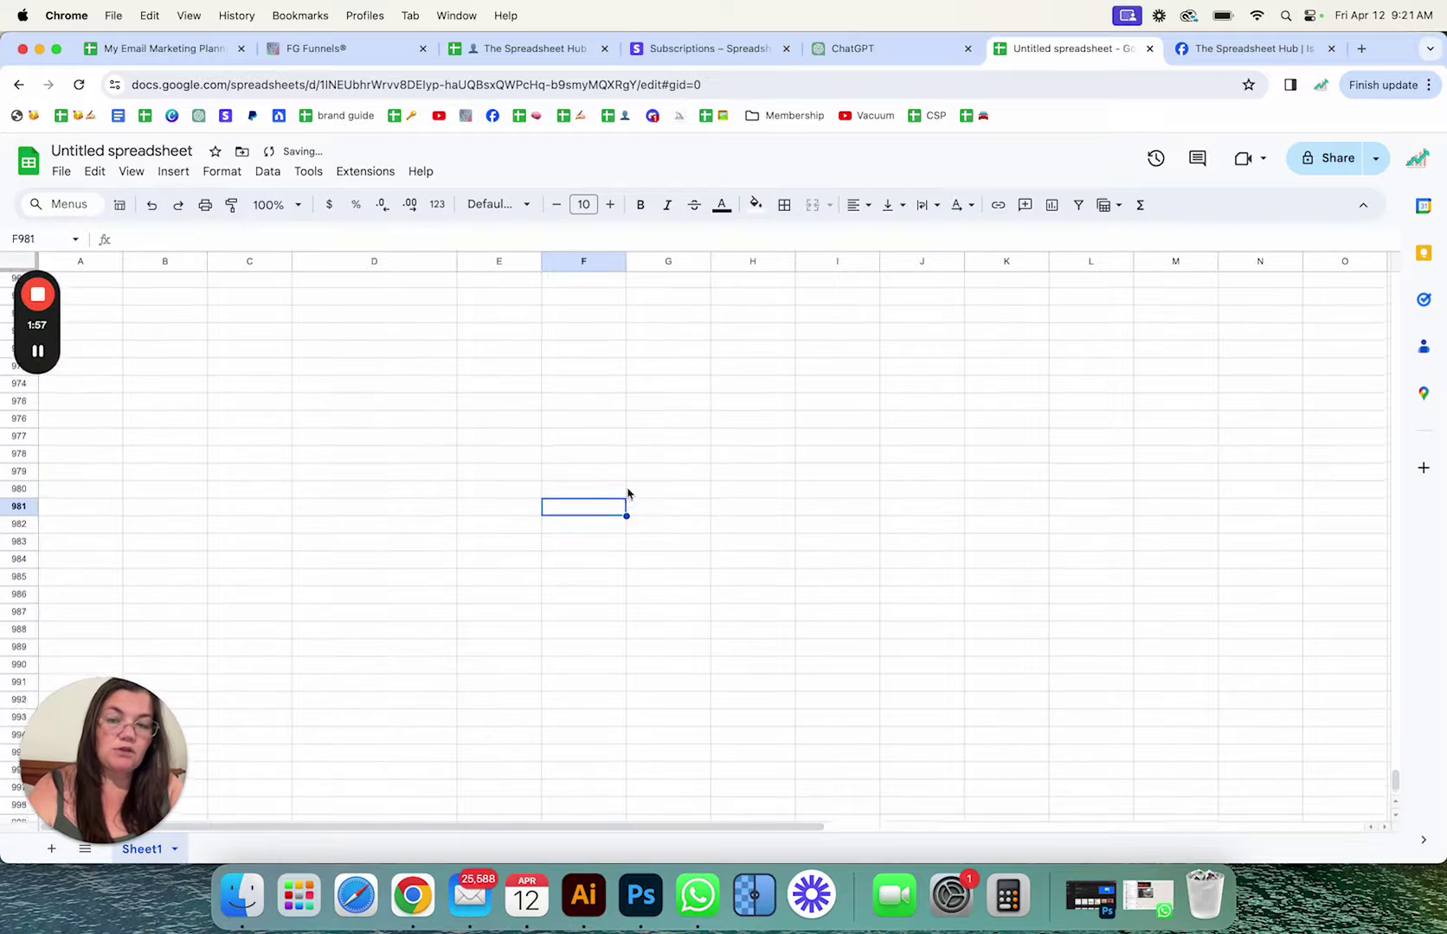
scroll(630, 494, "up", 5)
scroll(630, 493, "up", 10)
scroll(630, 493, "up", 10)
scroll(630, 493, "up", 10)
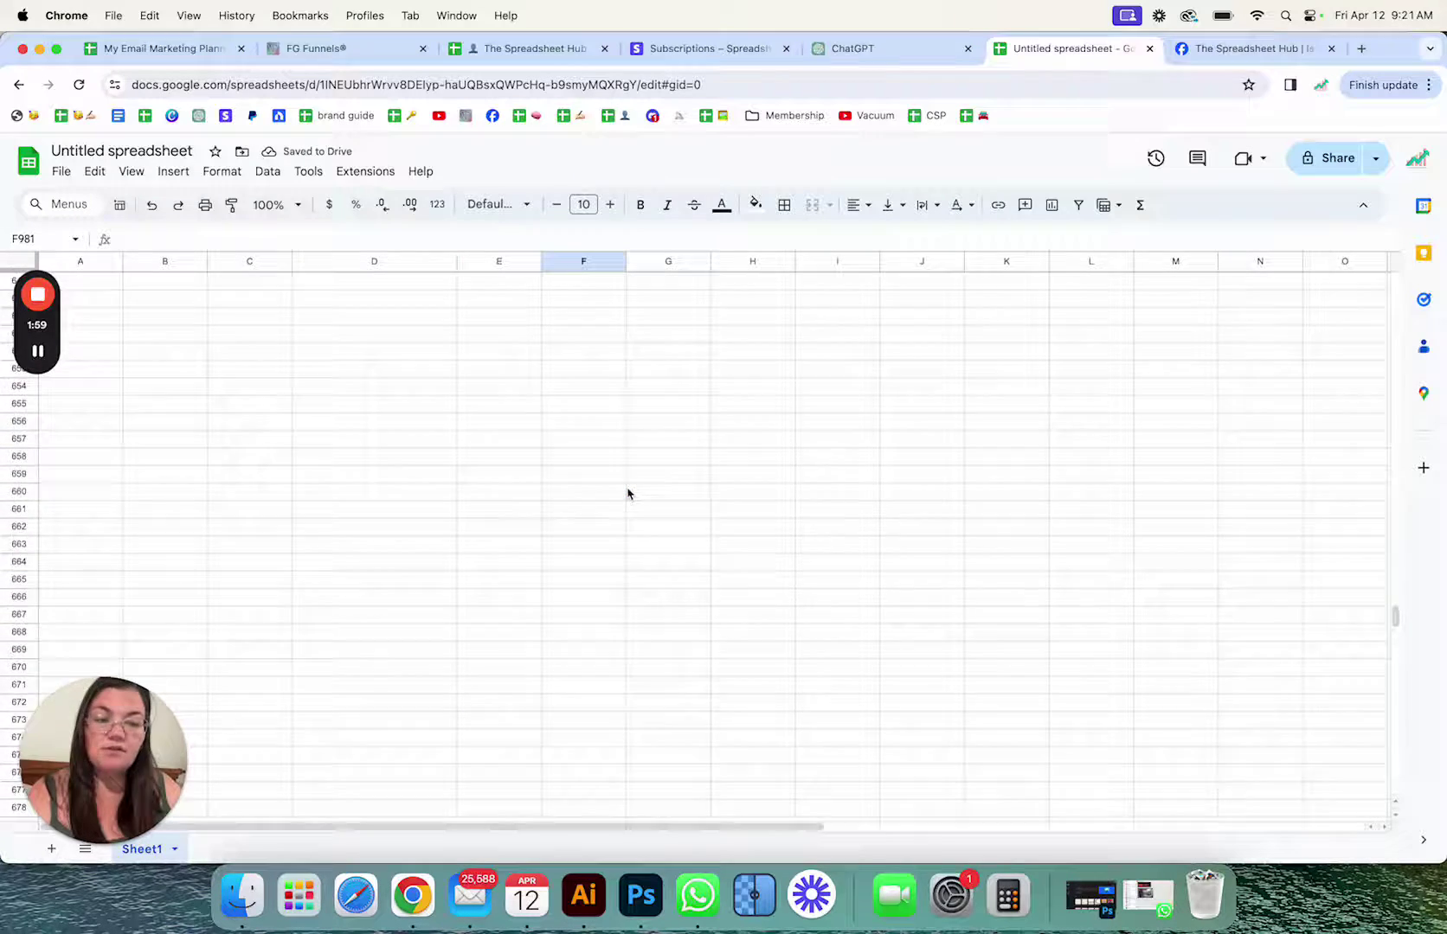
scroll(905, 475, "up", 10)
left_click_drag(1394, 577, 1395, 276)
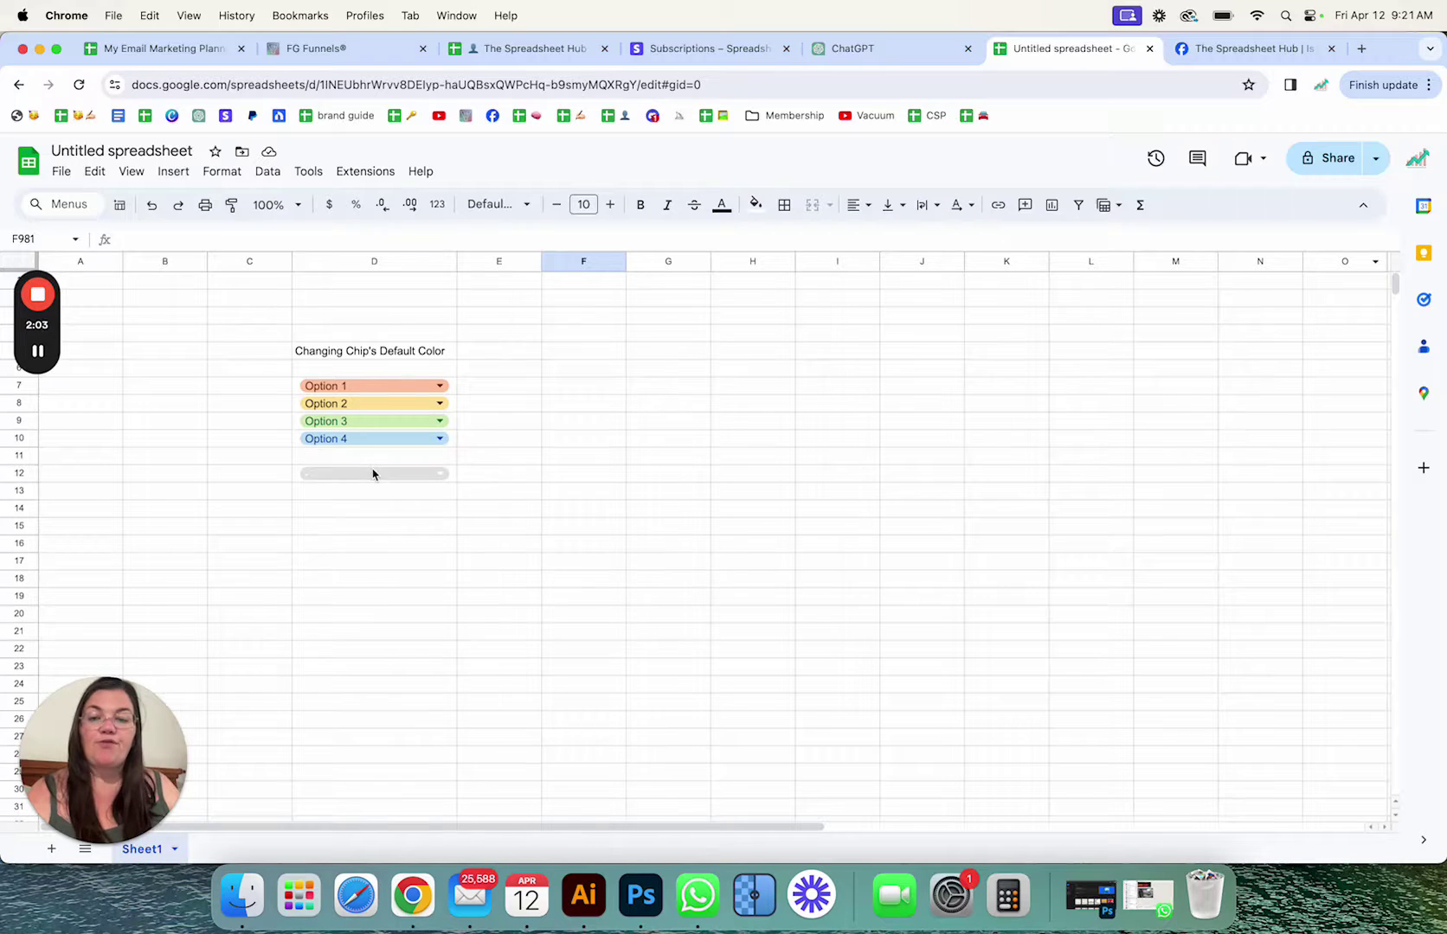
Choose Option 1 in D11 and Option 2 in D12.
left_click(438, 456)
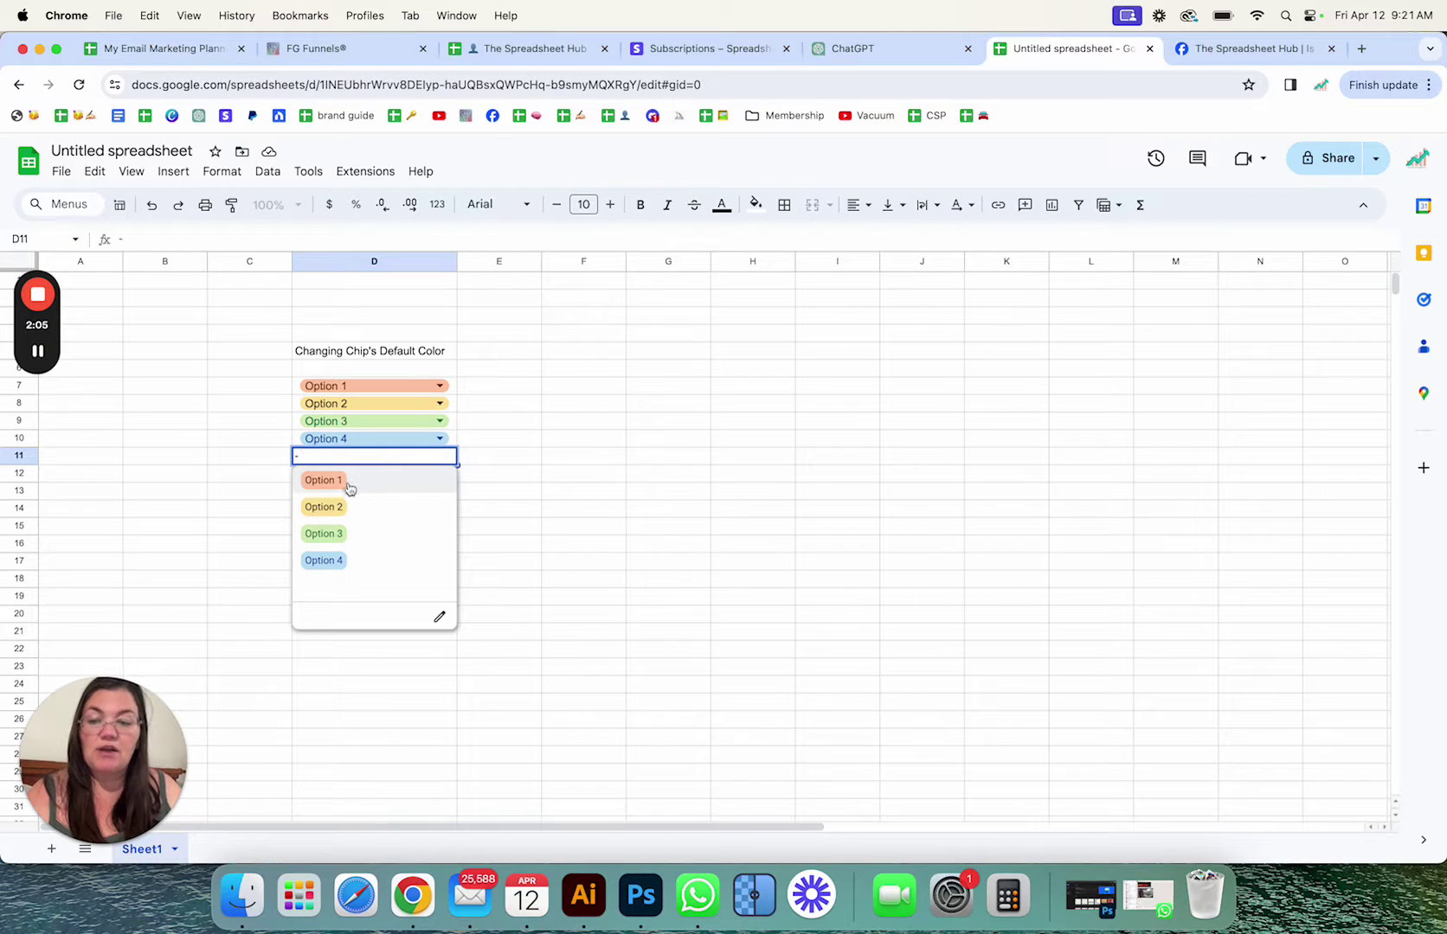
left_click(327, 479)
left_click(441, 474)
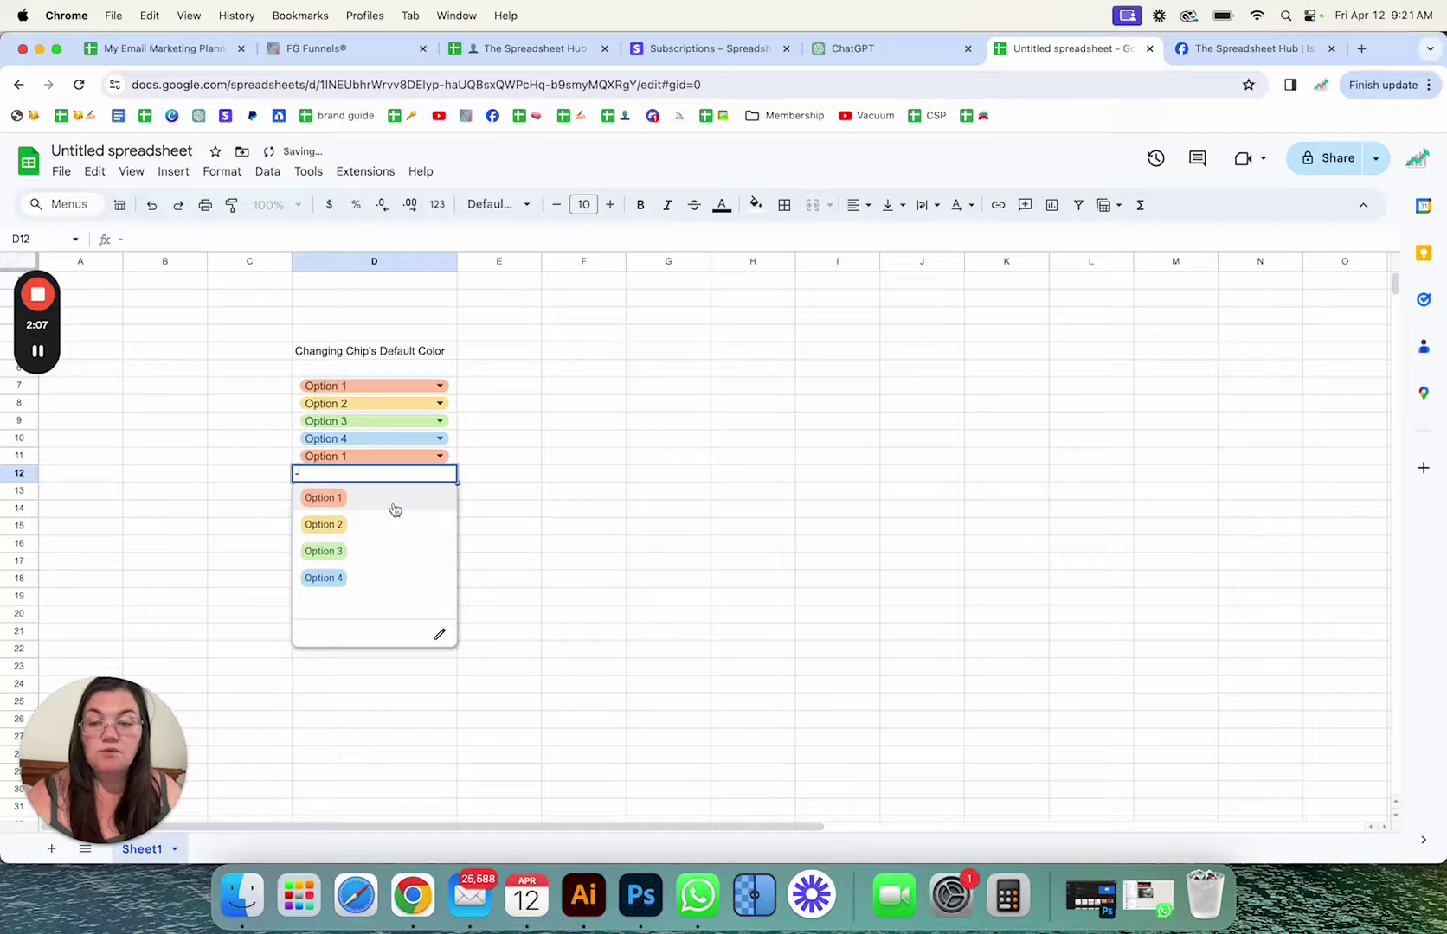
left_click(383, 525)
left_click(443, 496)
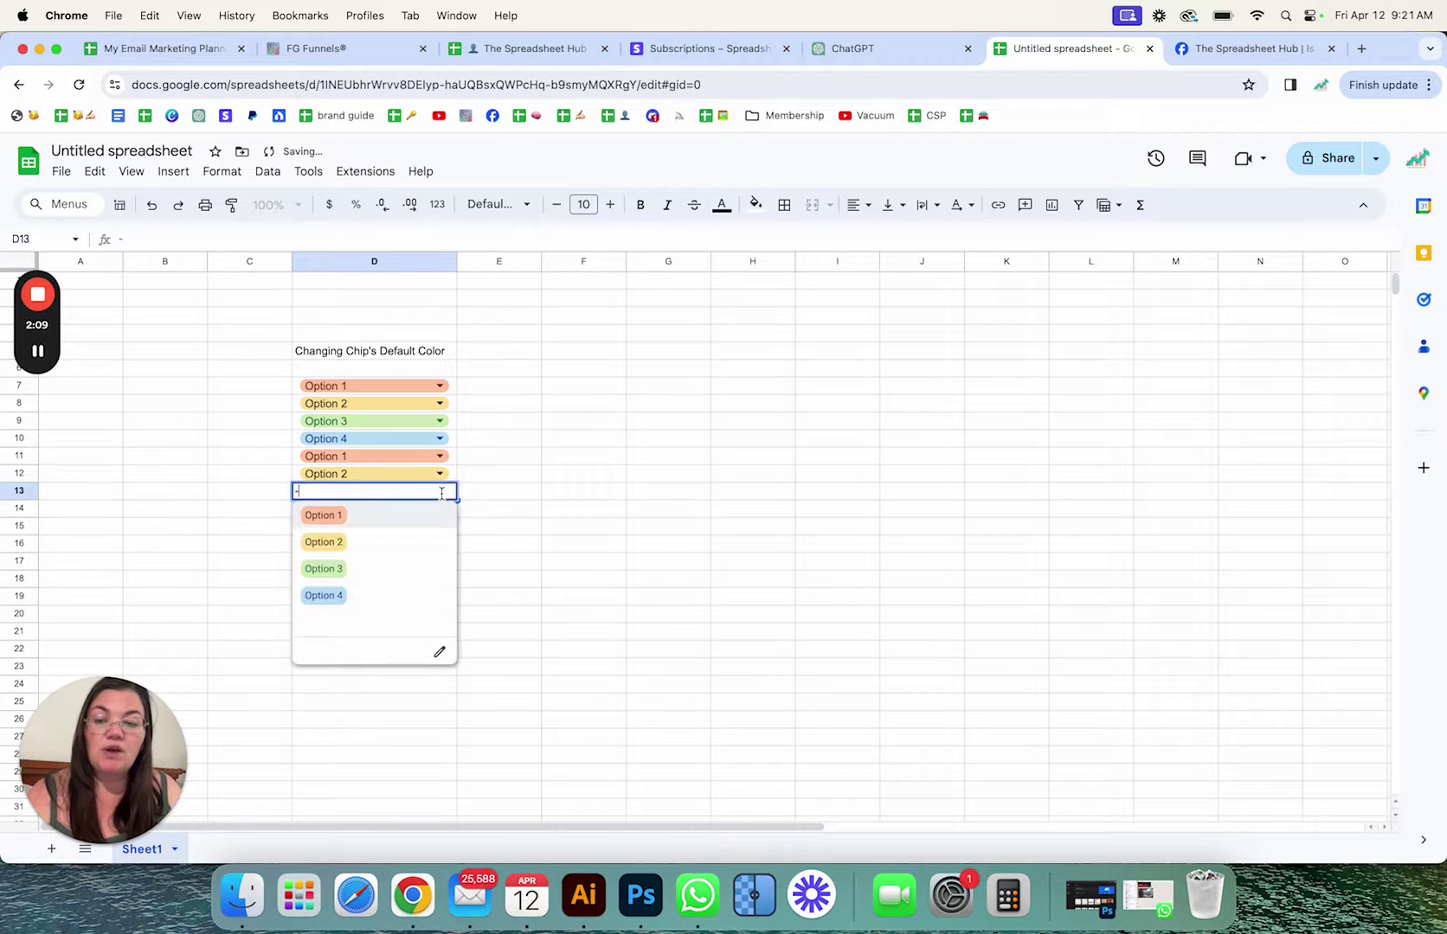
Give the dash option a light gray (#d1d1d1) custom colour and apply it to all dropdowns.
left_click(440, 653)
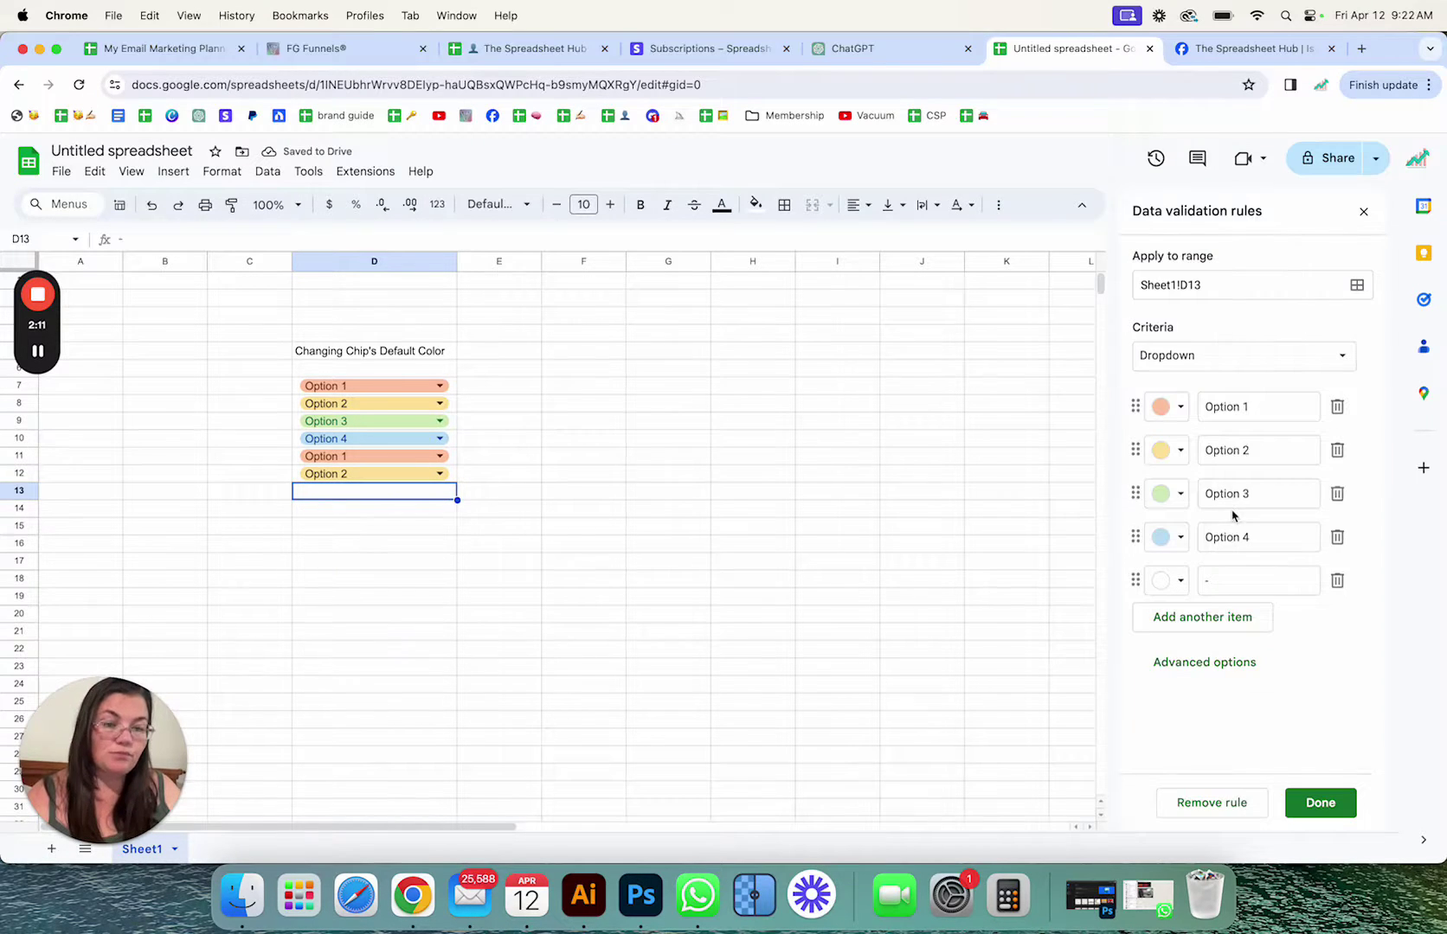
left_click(1180, 581)
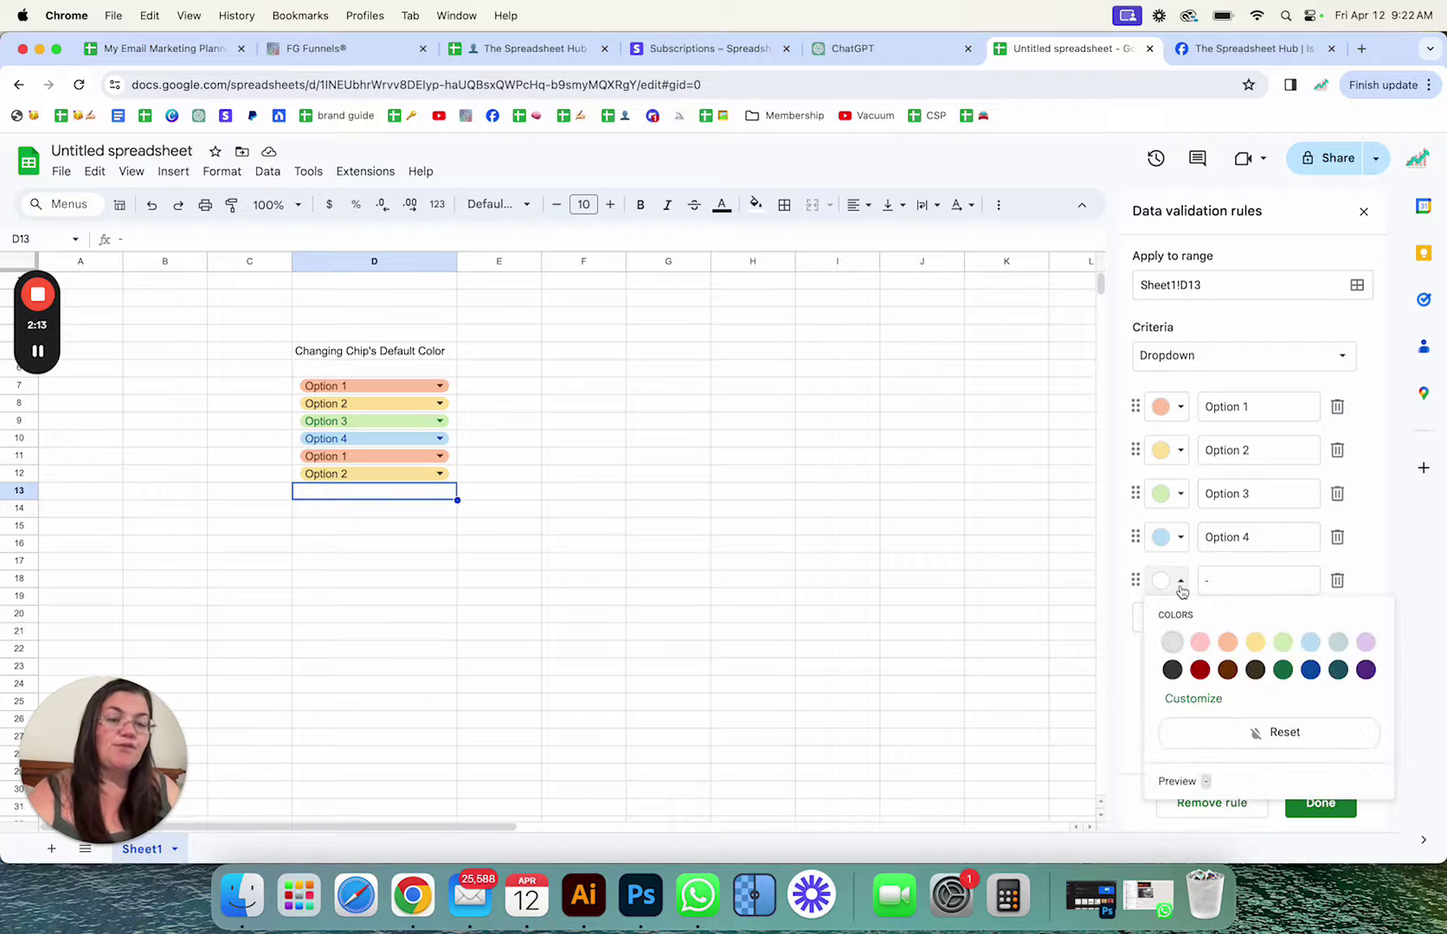
left_click(1192, 698)
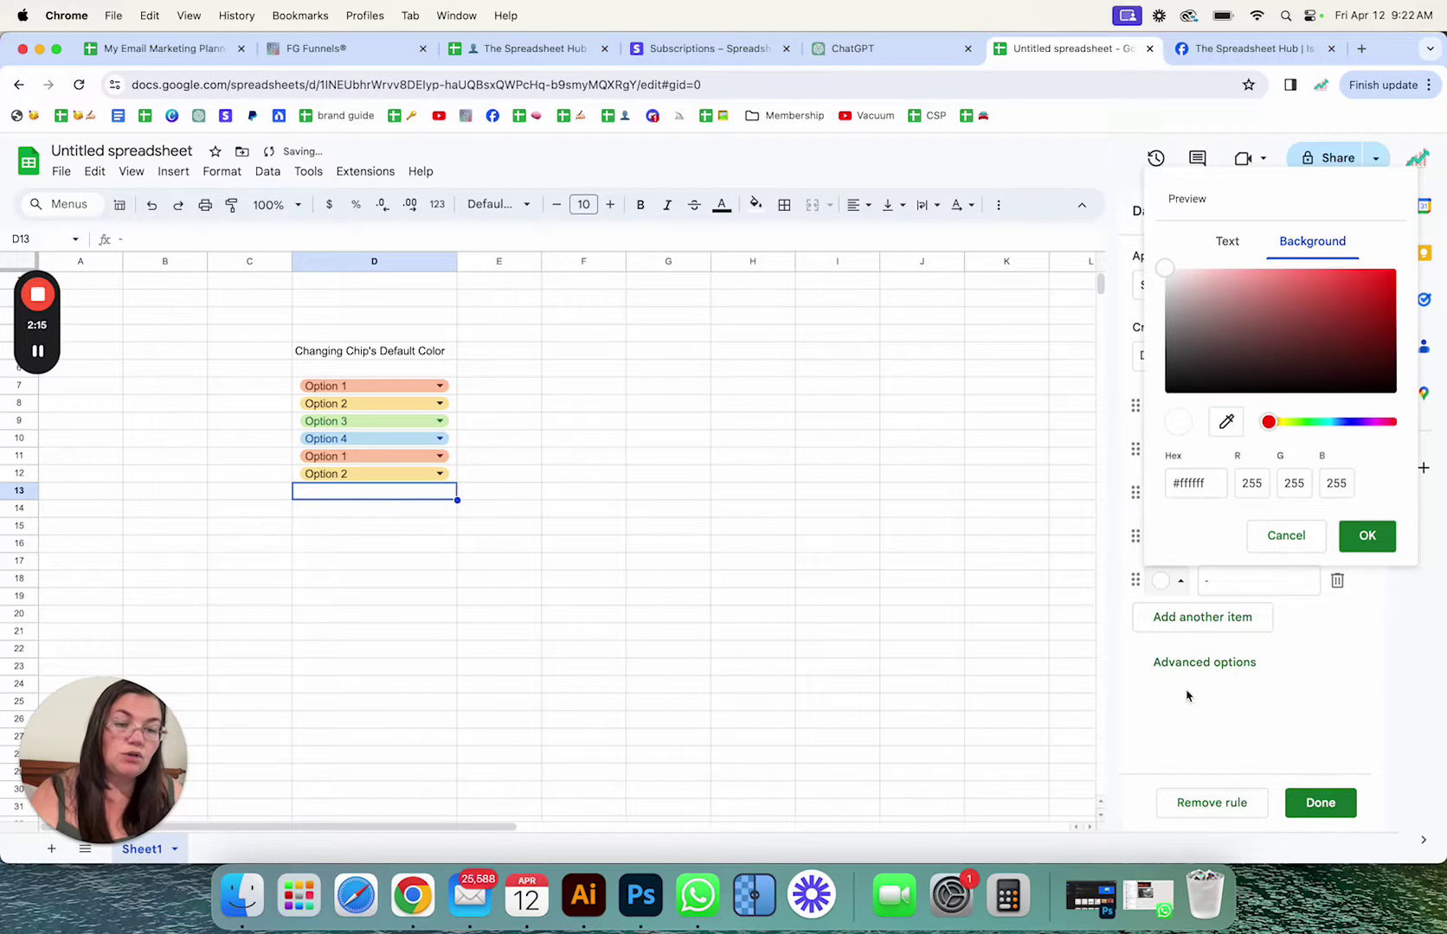
left_click(1226, 241)
left_click_drag(1166, 271, 1164, 292)
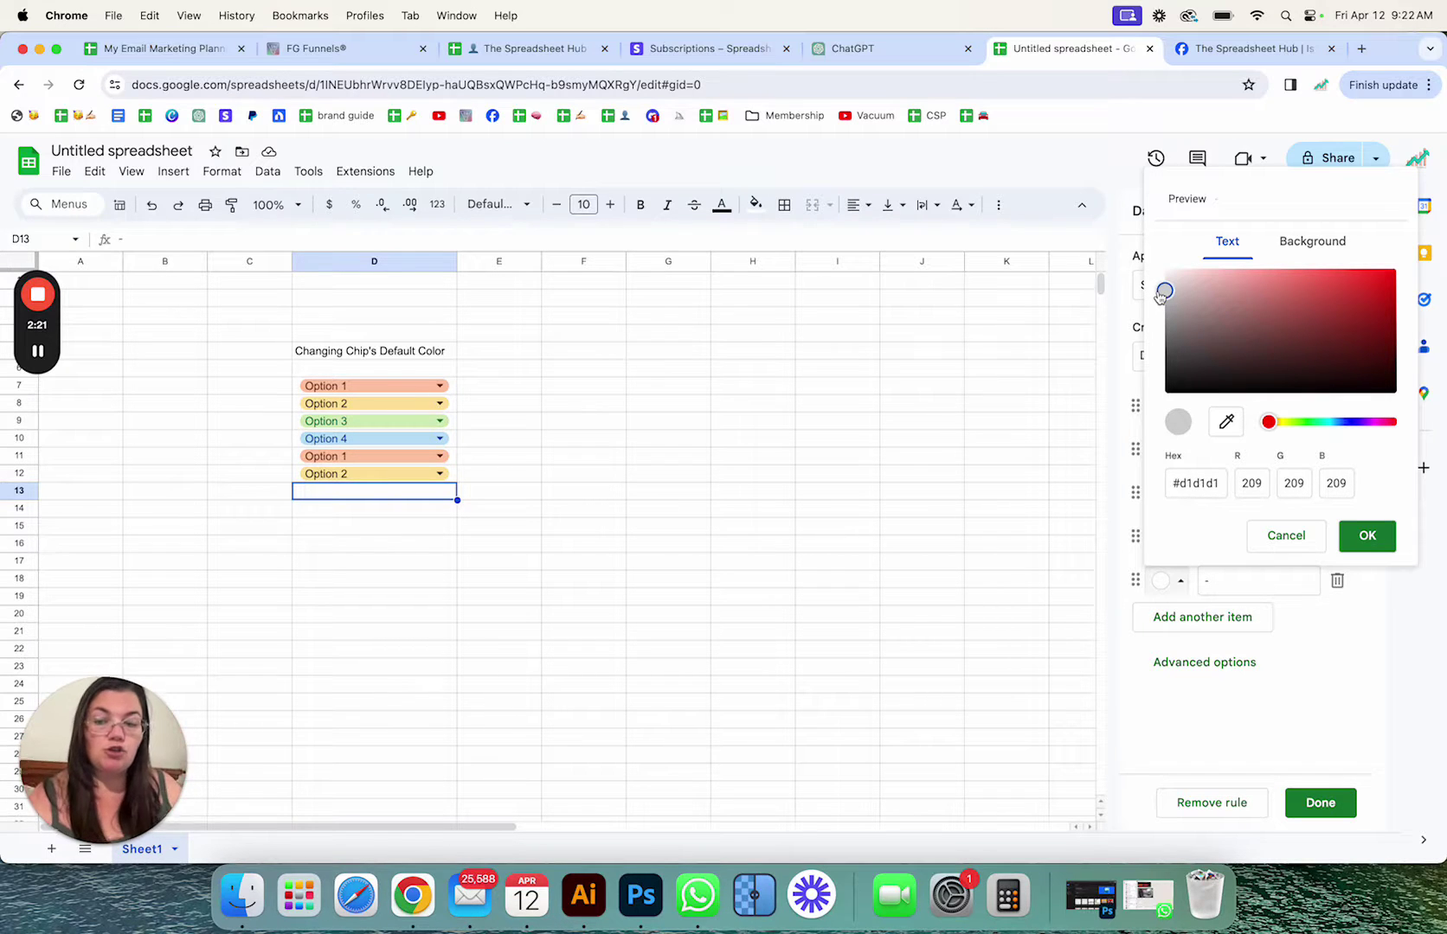
left_click(1366, 535)
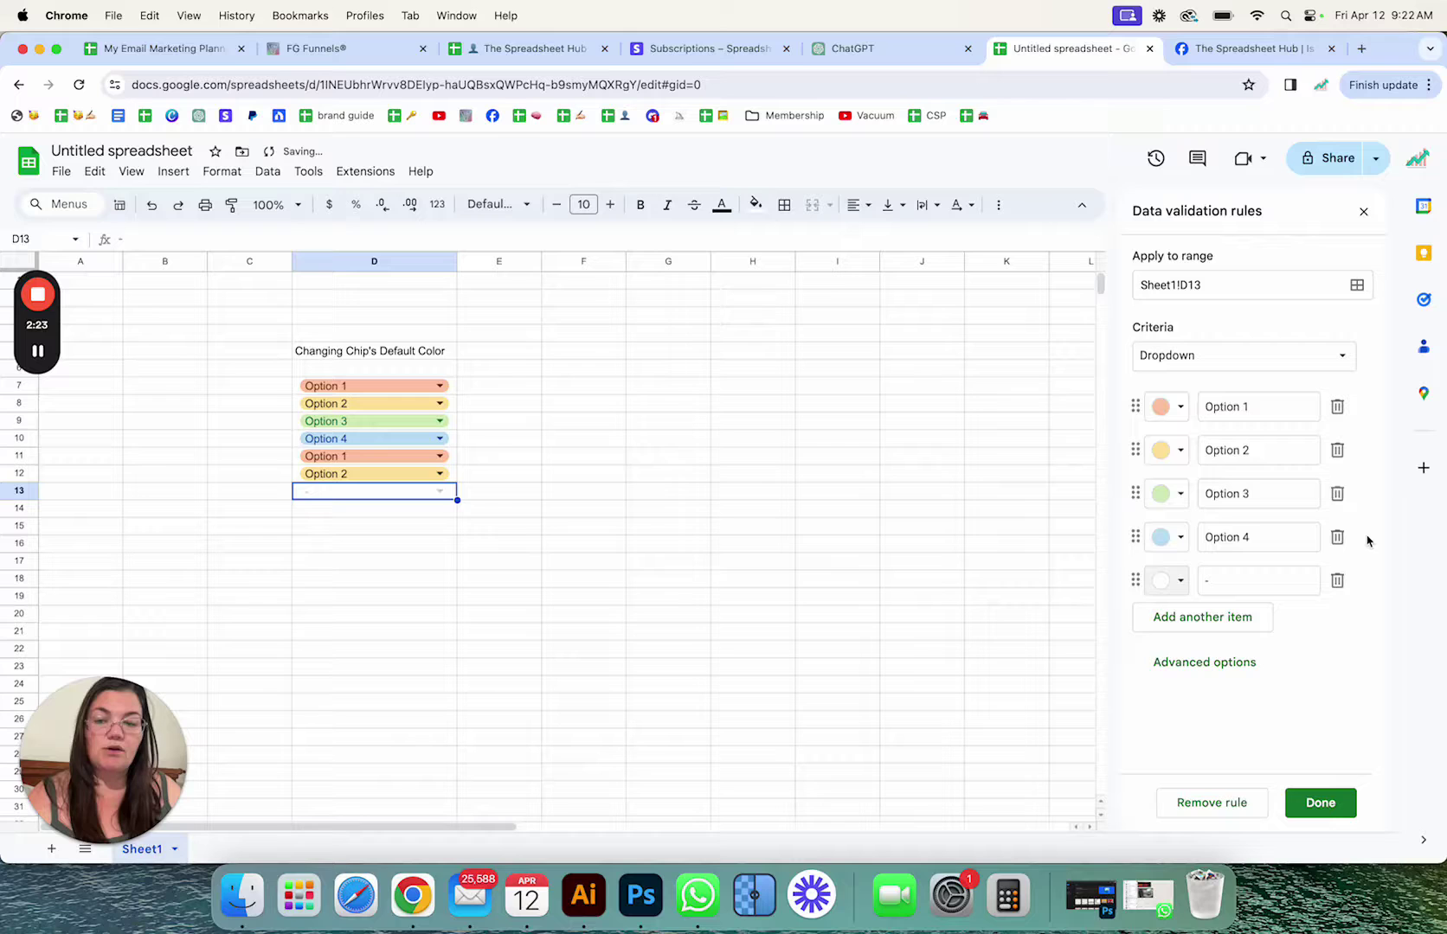
left_click(1320, 803)
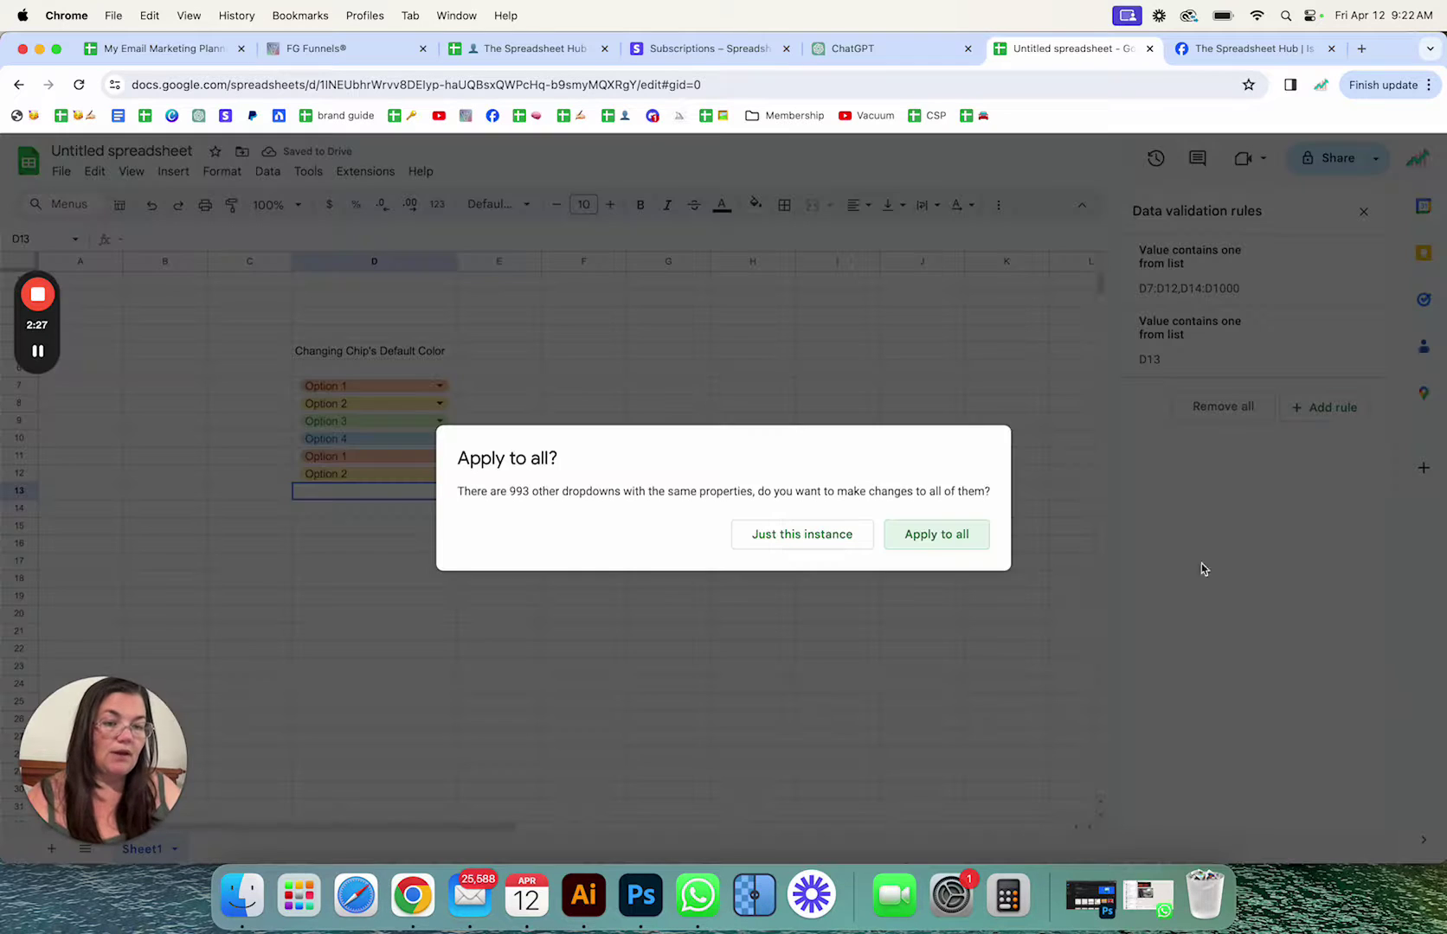
left_click(936, 539)
left_click(668, 526)
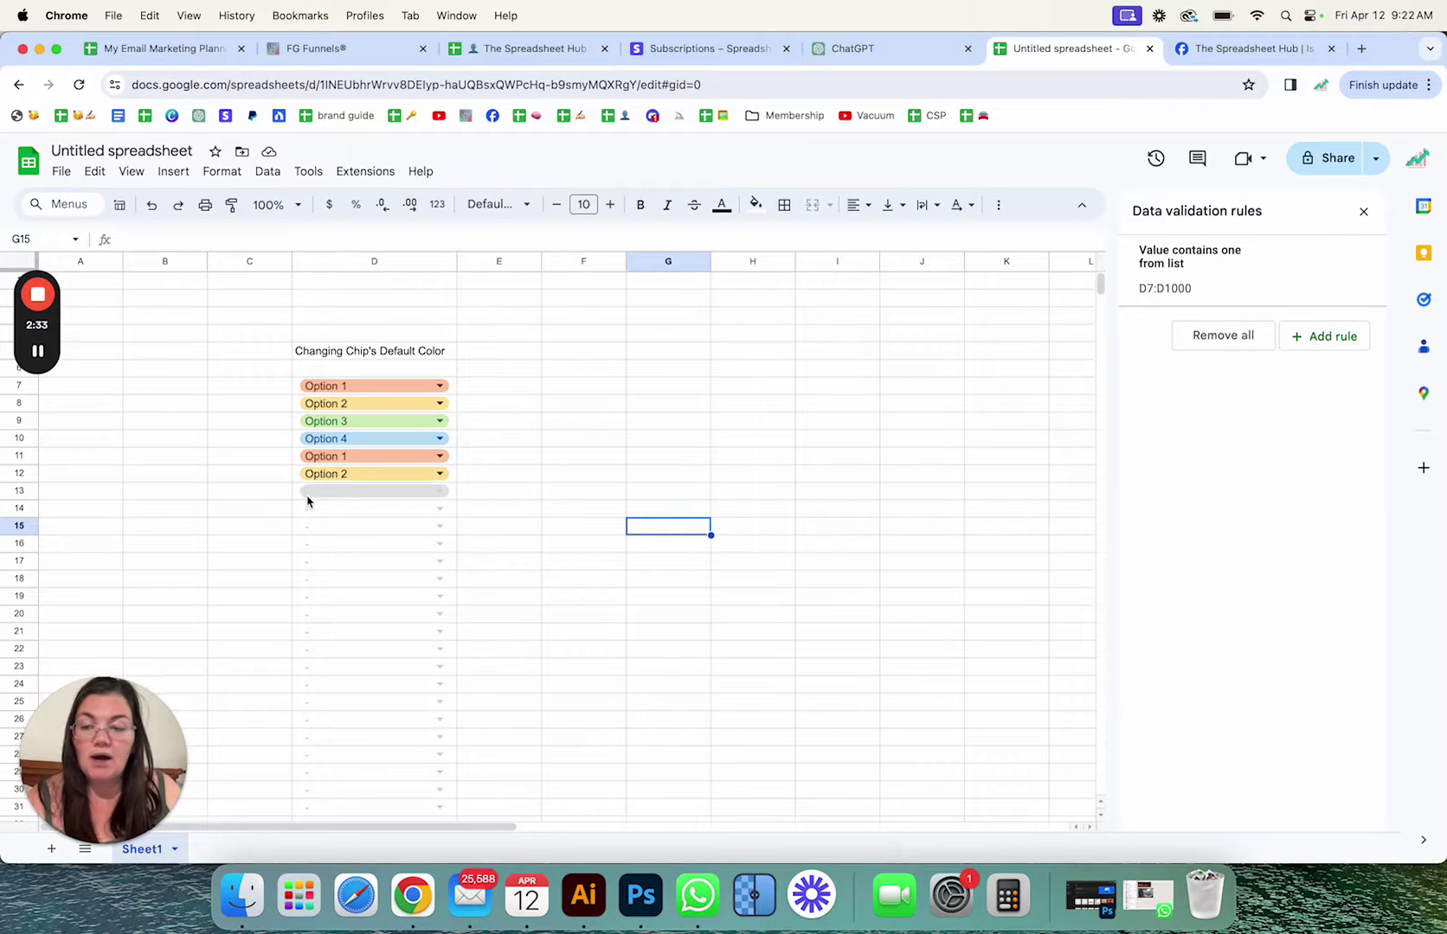
Change D13's dash option colour to light blue and apply it to all matching dropdowns.
left_click(439, 492)
left_click(439, 674)
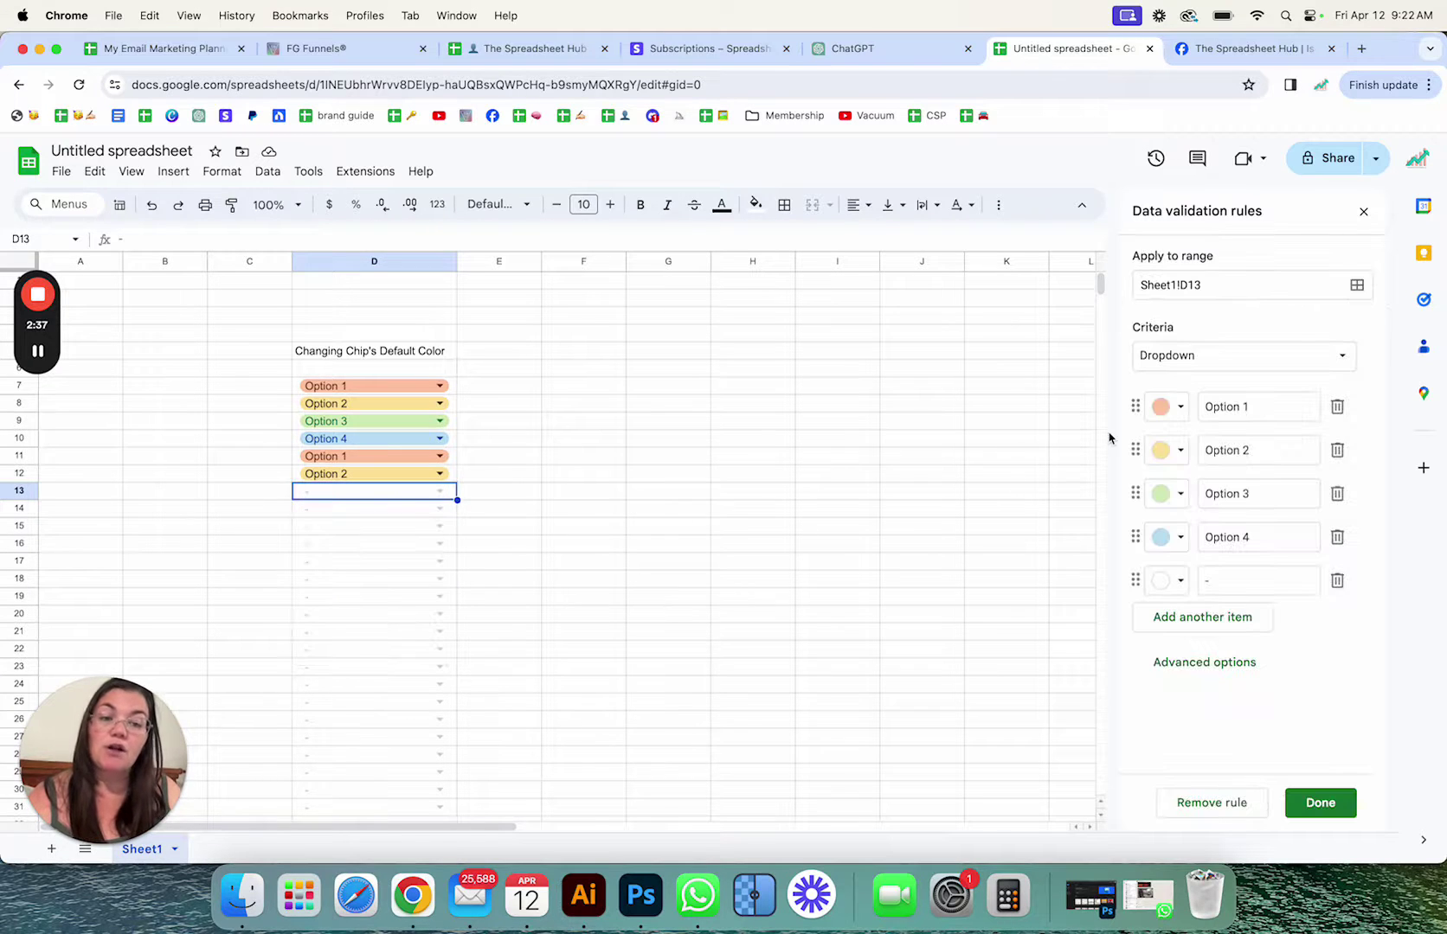
left_click(1180, 581)
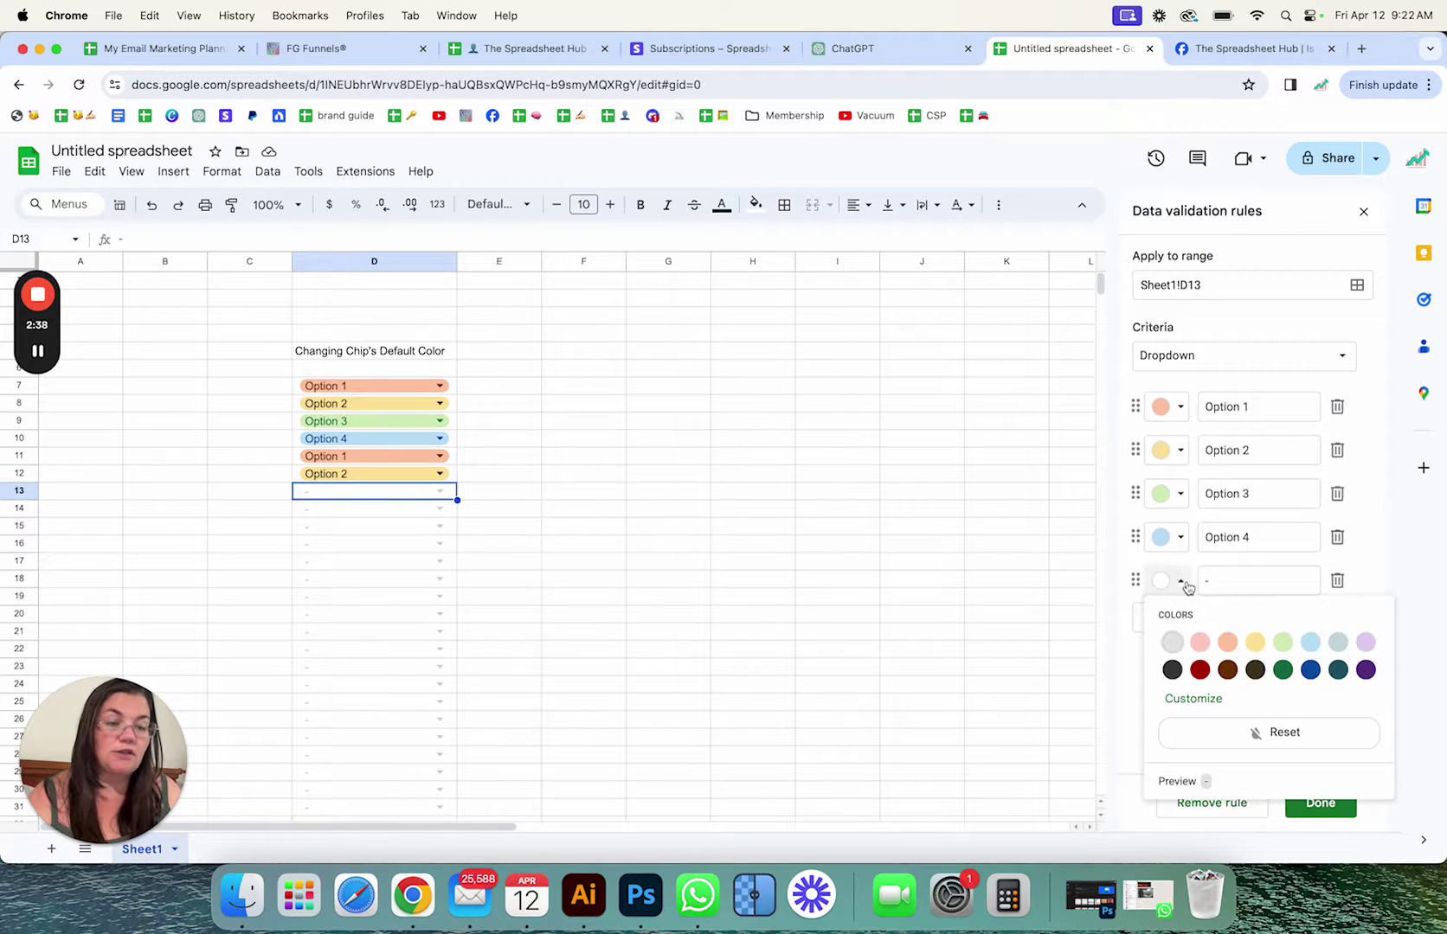
left_click(1309, 645)
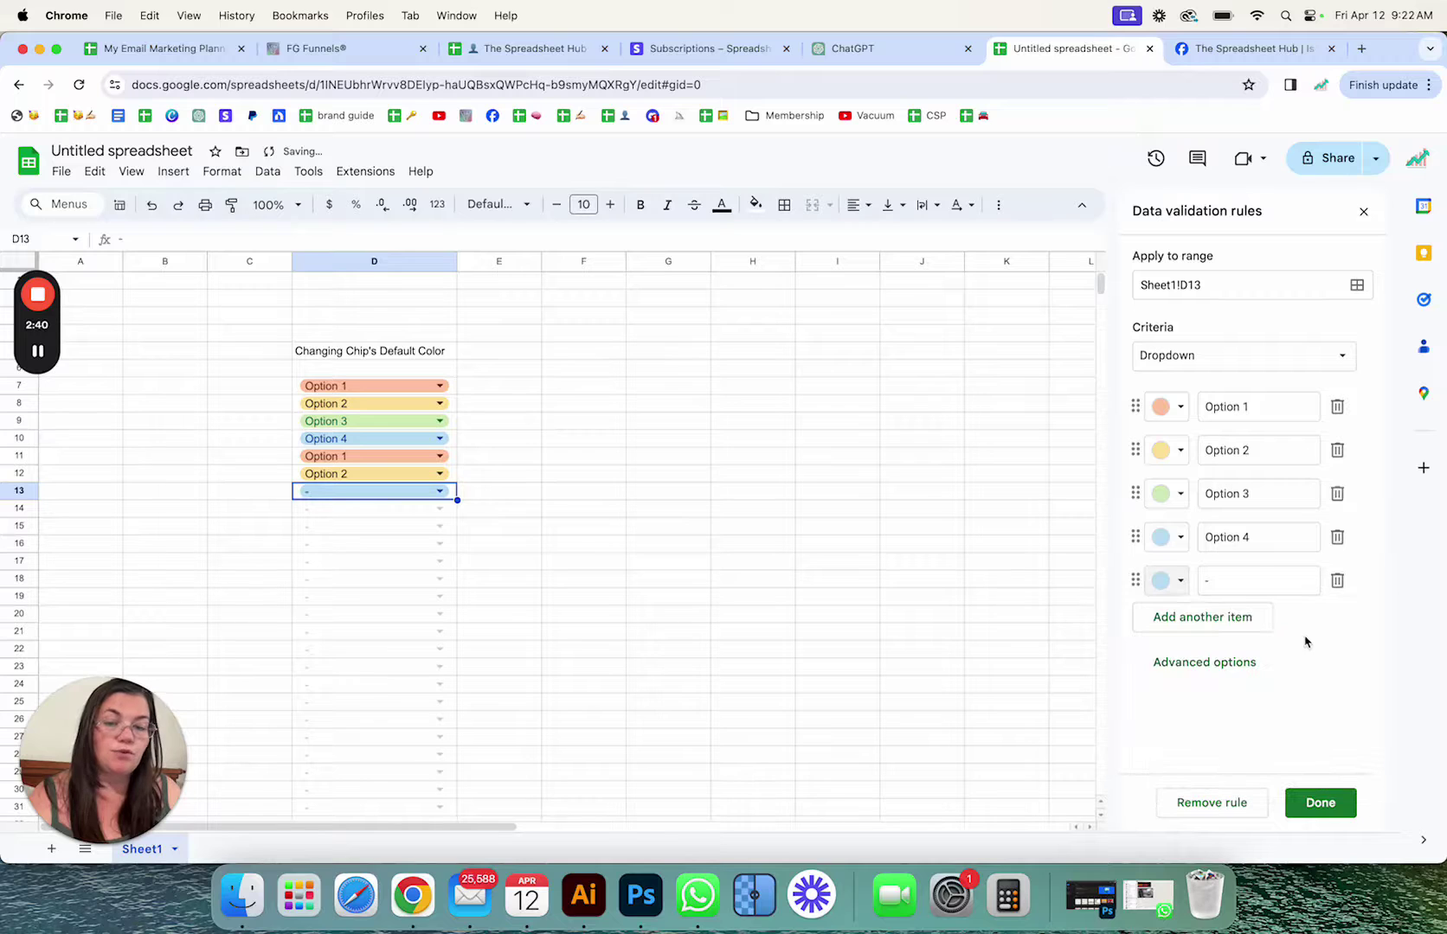
left_click(1320, 802)
left_click(937, 534)
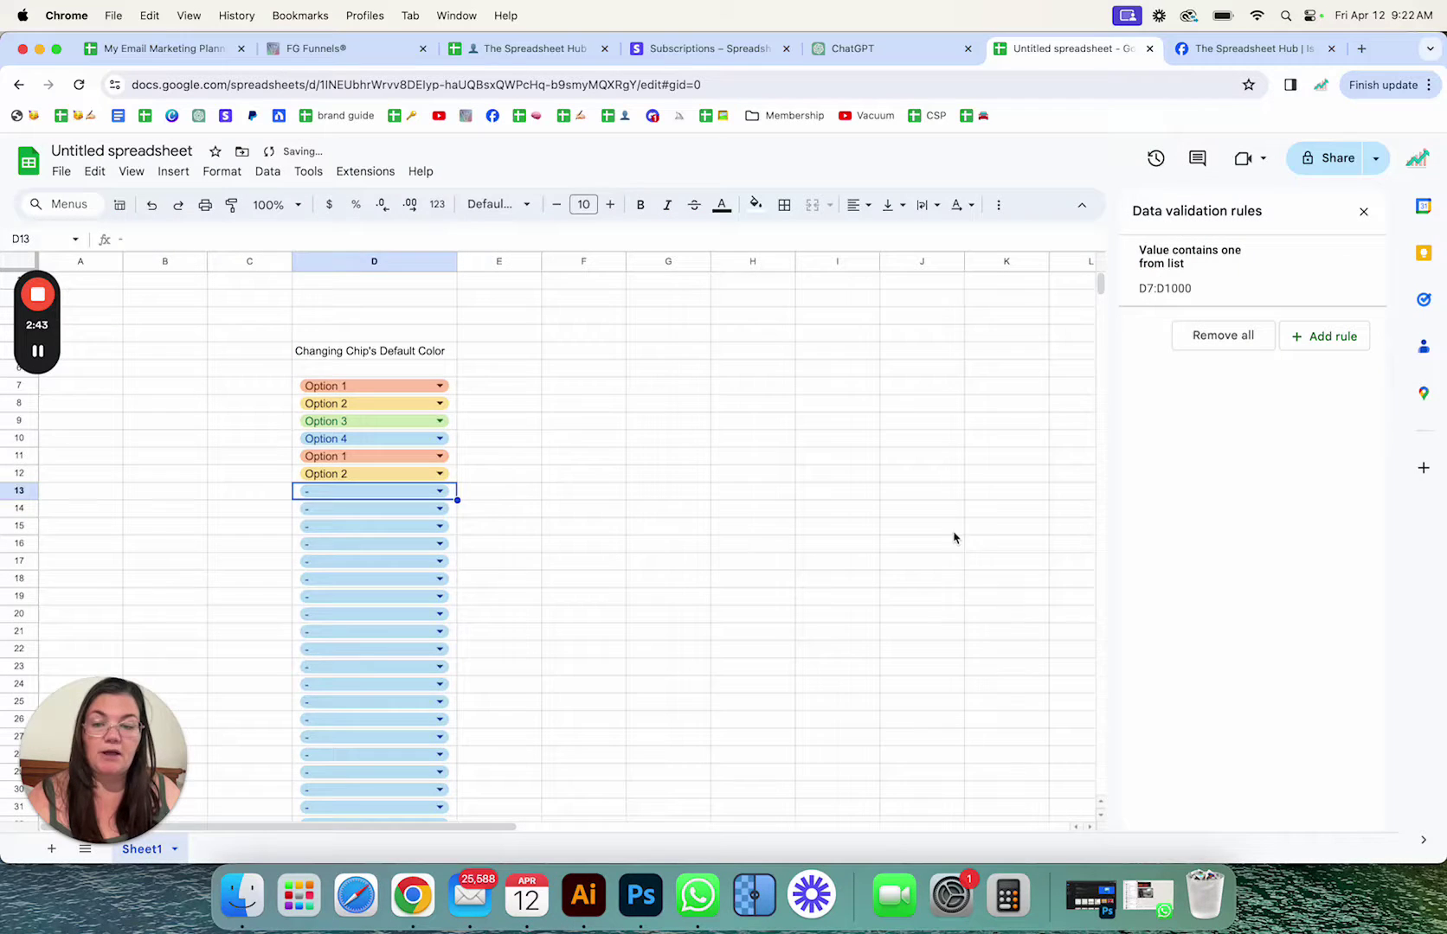
left_click(735, 461)
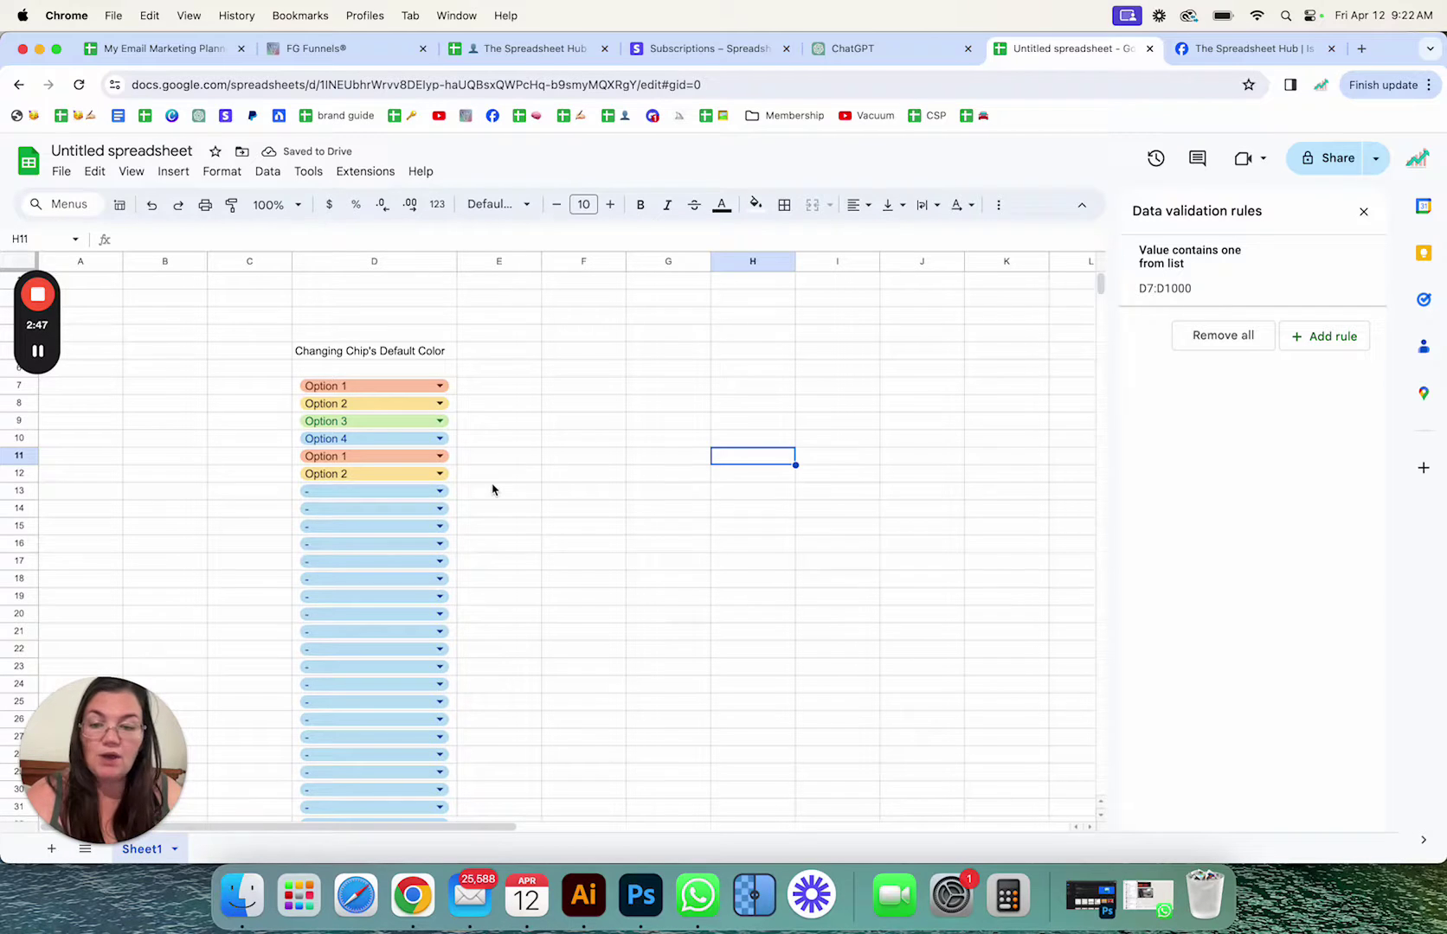
scroll(490, 490, "down", 3)
scroll(490, 491, "up", 3)
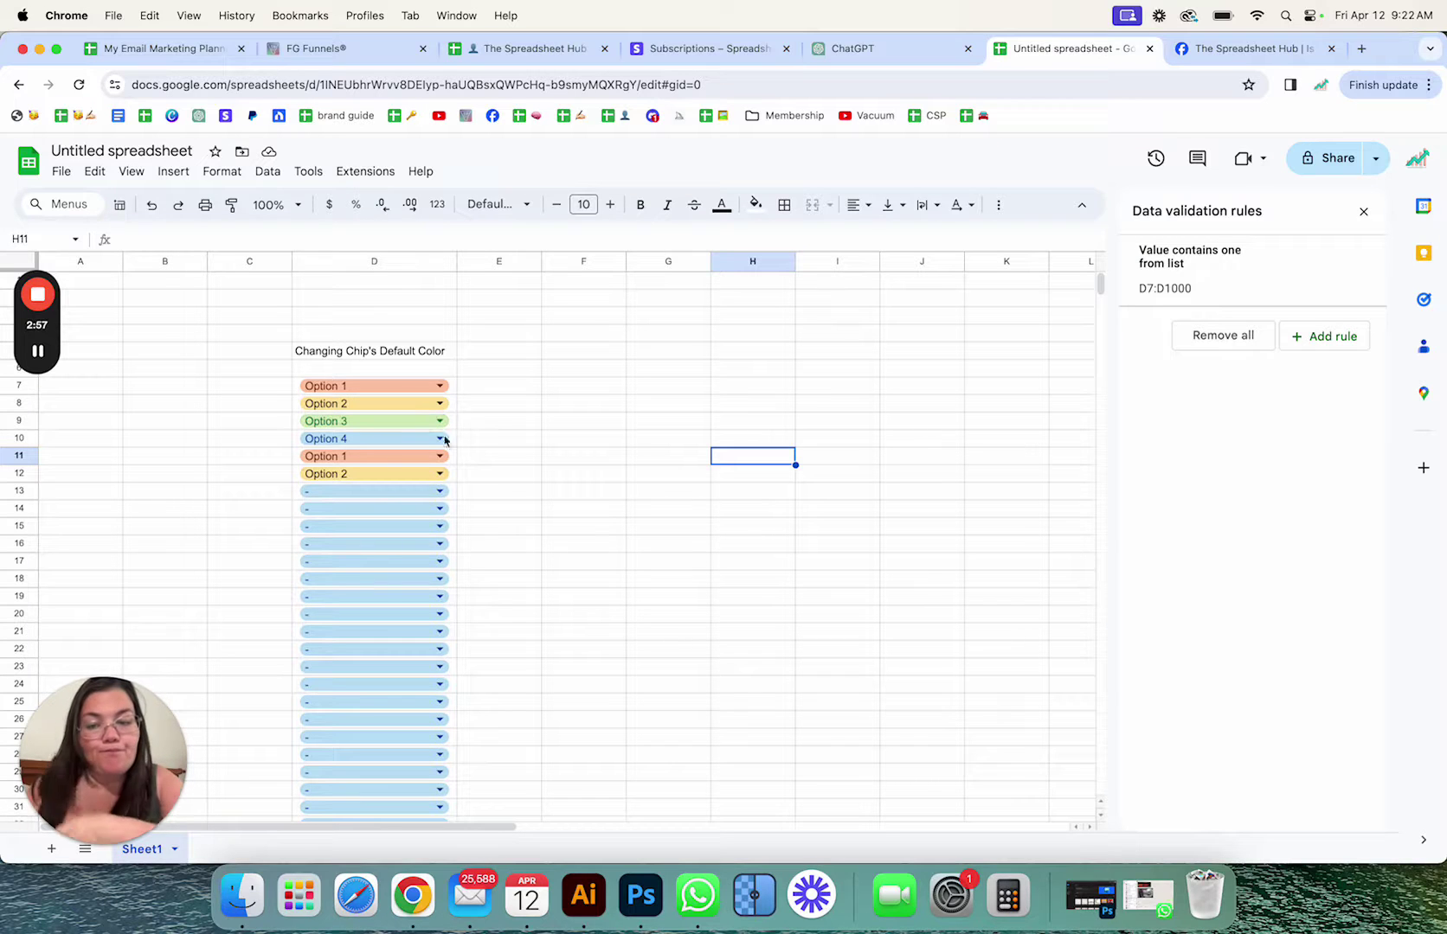
Clear the selected option values from D7 through D13.
left_click(440, 491)
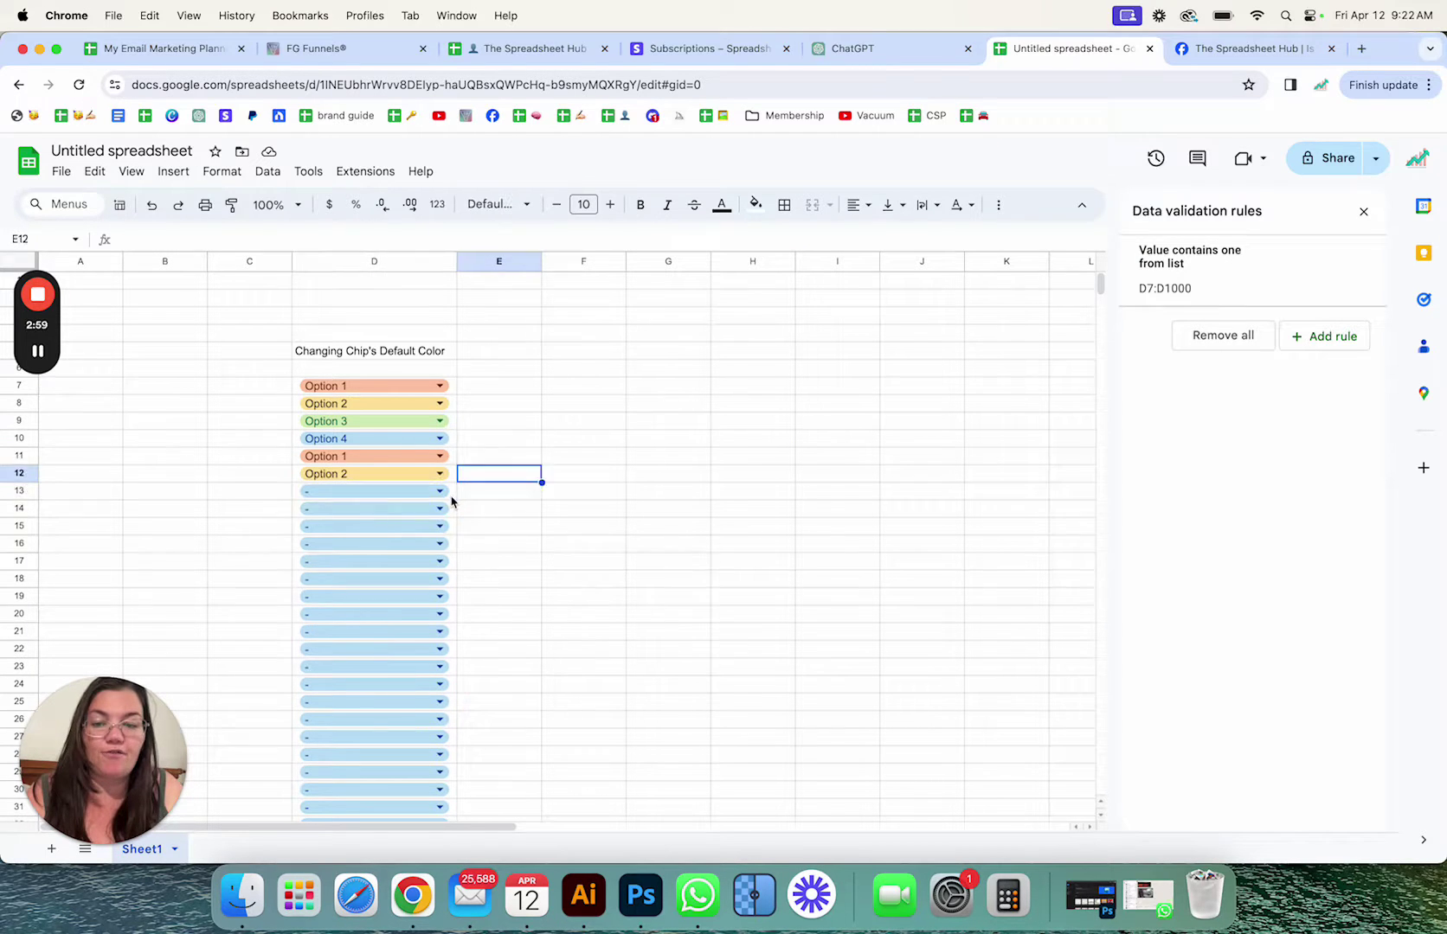
left_click(450, 498)
left_click(446, 390, "shift")
key("Delete")
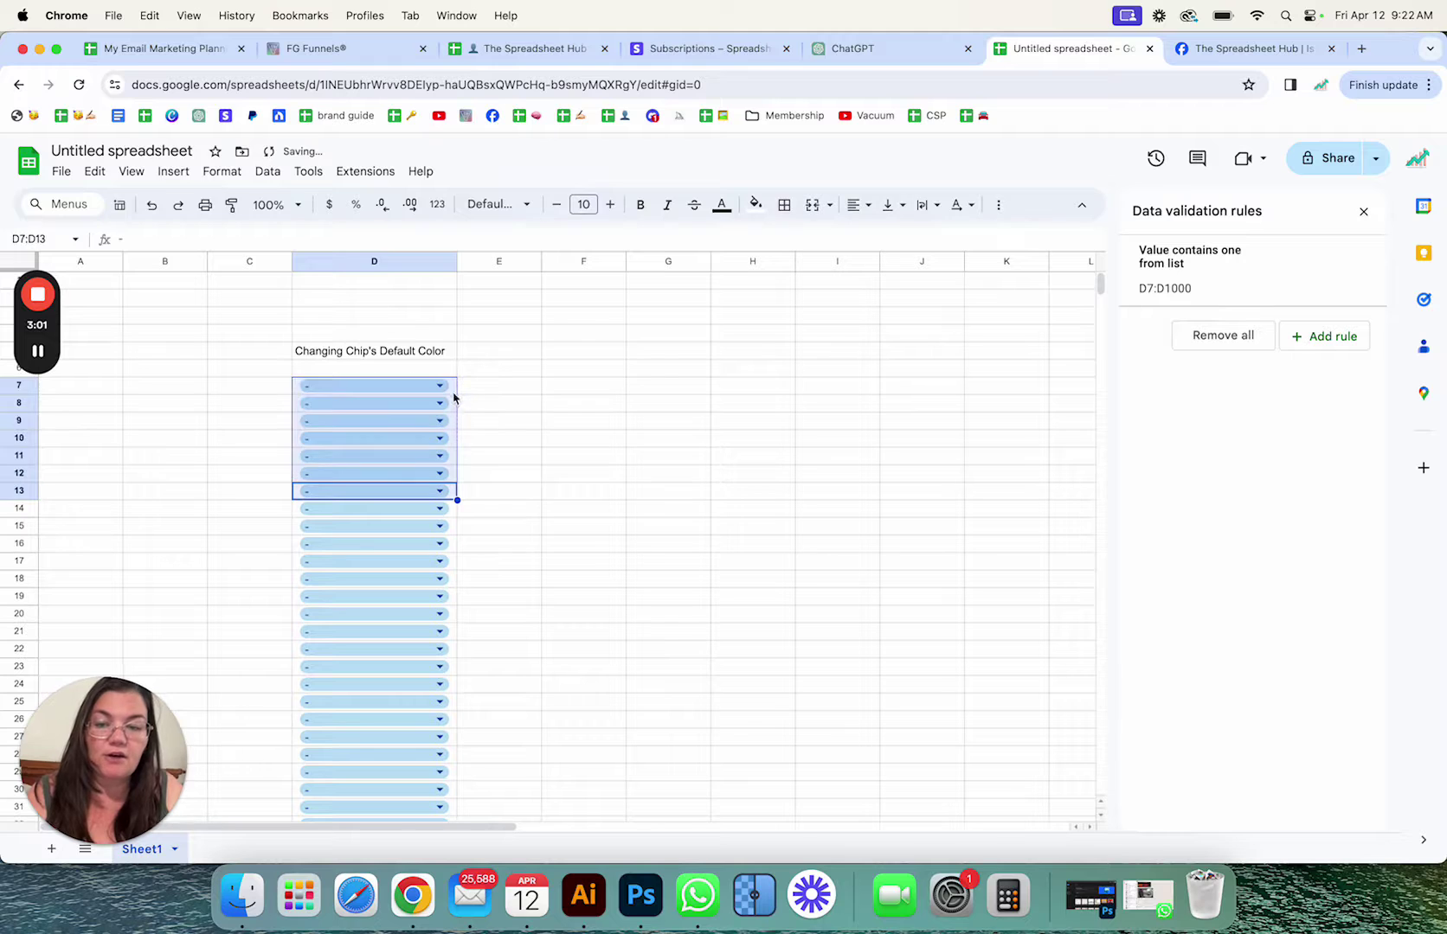
left_click(668, 438)
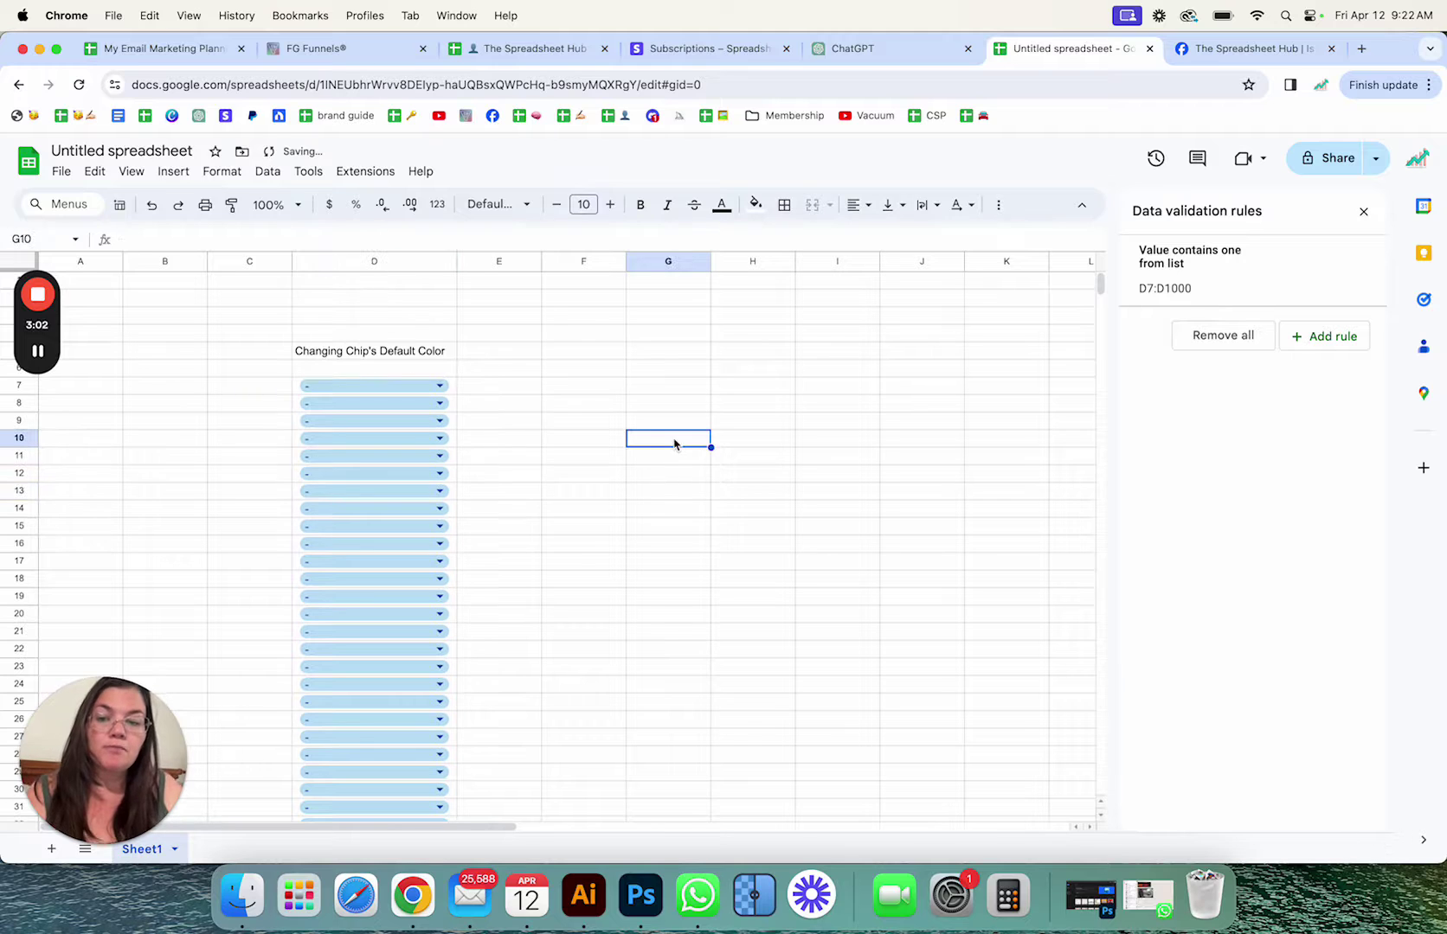
Choose Option 1 in D7 and Option 2 in D8.
left_click(442, 386)
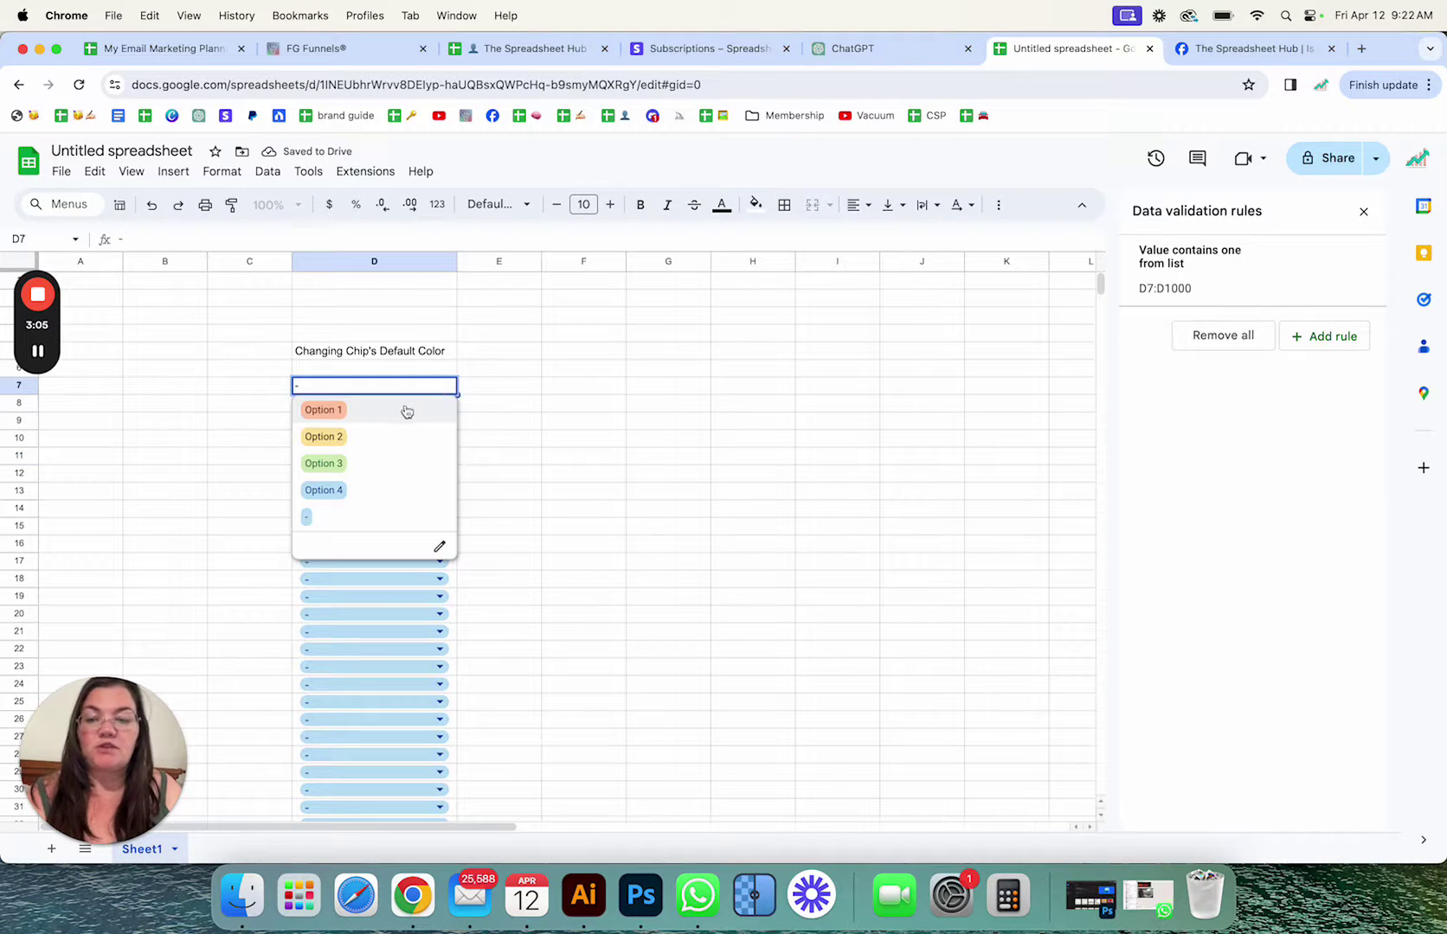
left_click(323, 409)
left_click(439, 404)
left_click(323, 453)
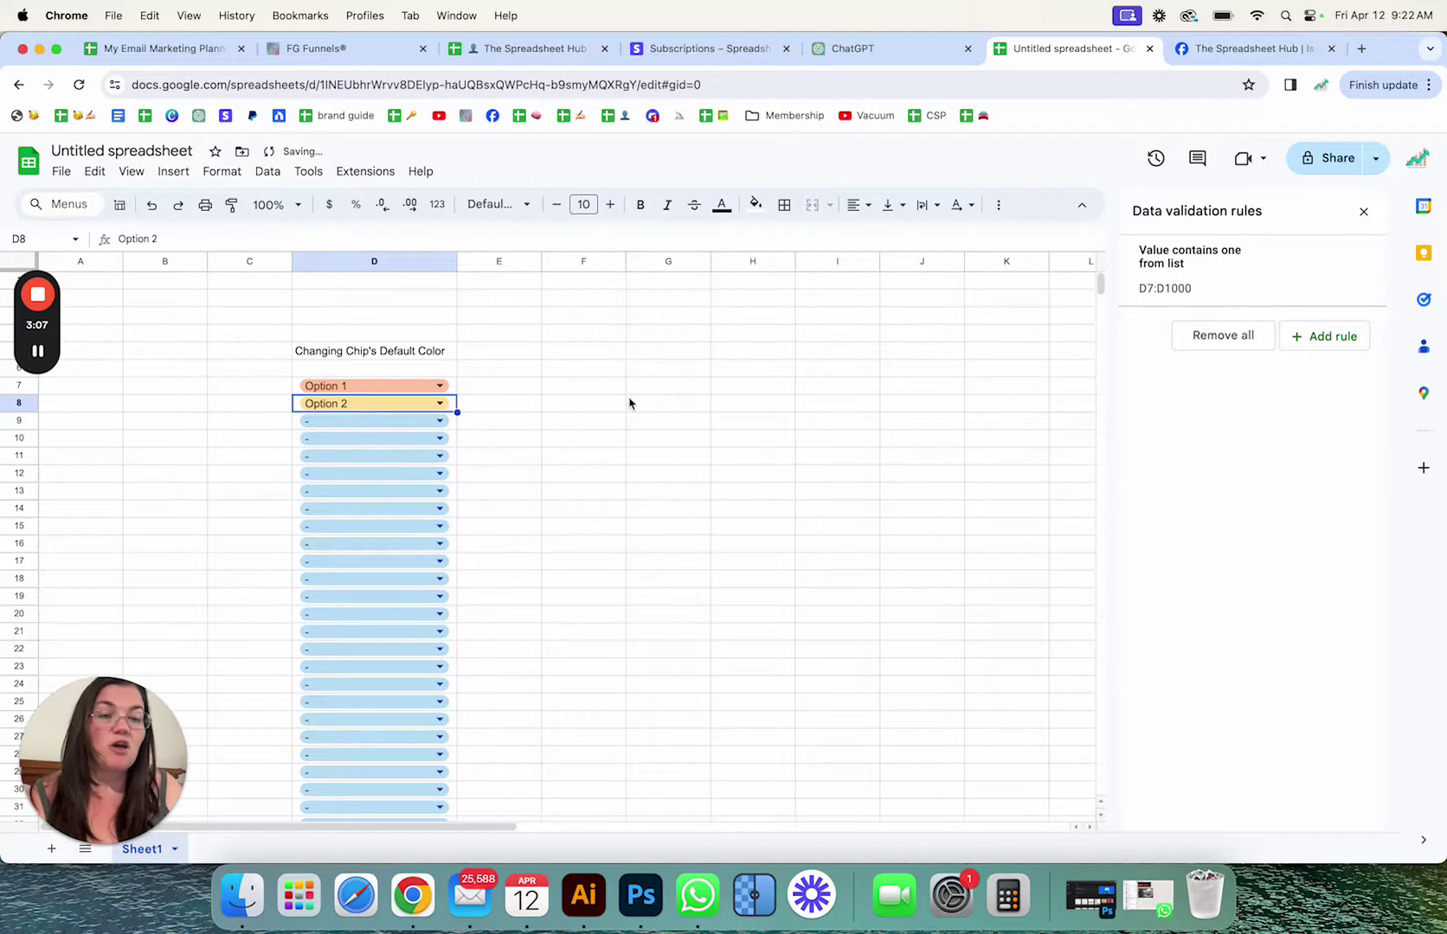
Recolour Options 1, 2 and 3 light blue in the dropdown rule.
left_click(1198, 272)
left_click(1170, 391)
left_click(1284, 494)
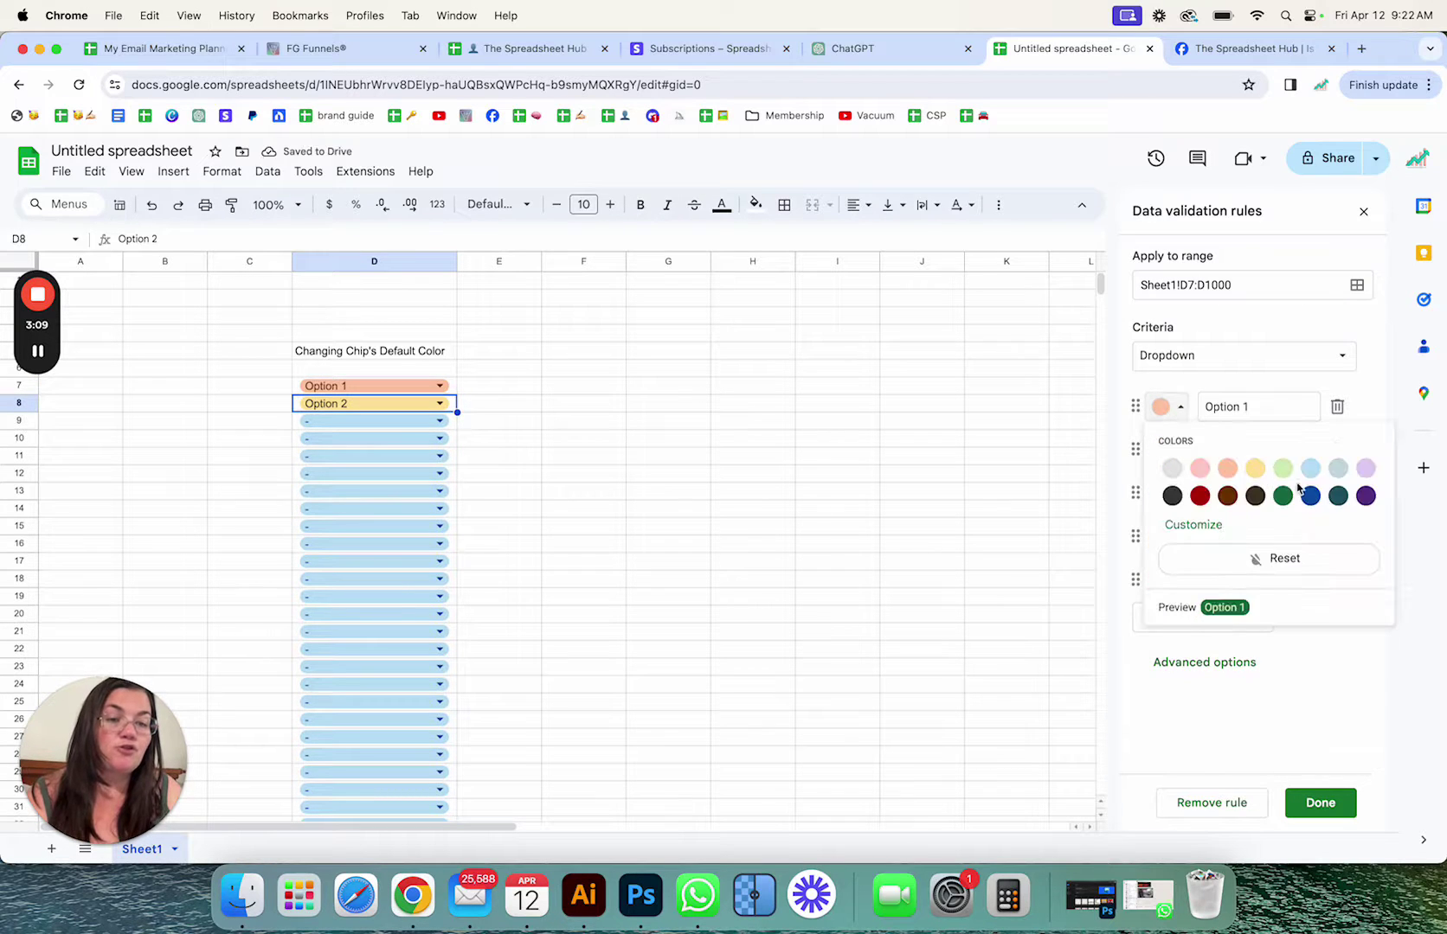
left_click(1309, 468)
left_click(1180, 449)
left_click(1309, 512)
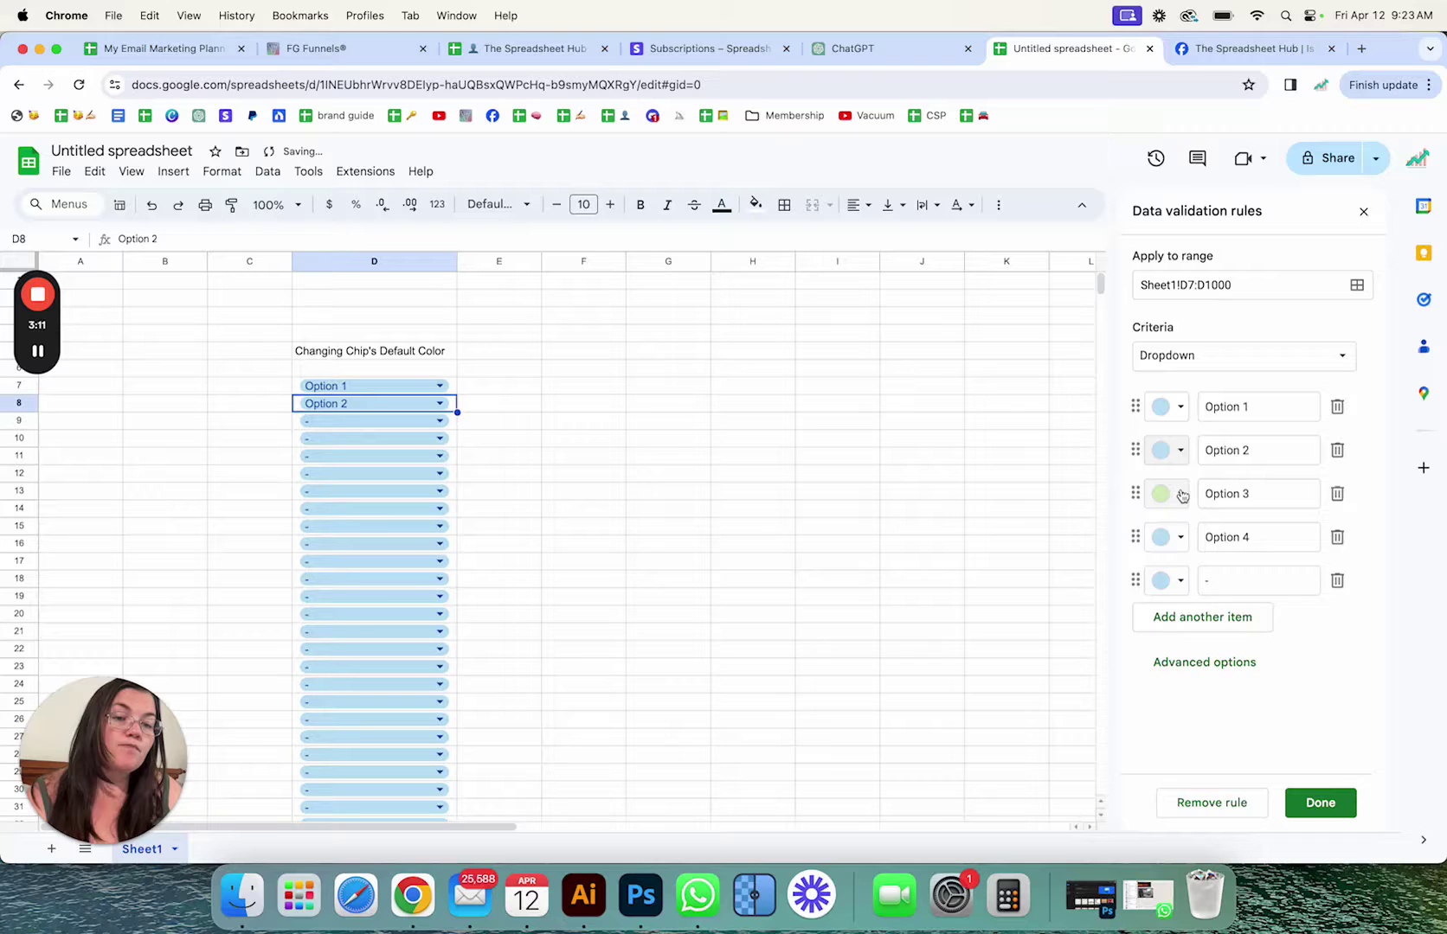
left_click(1180, 494)
left_click(1309, 555)
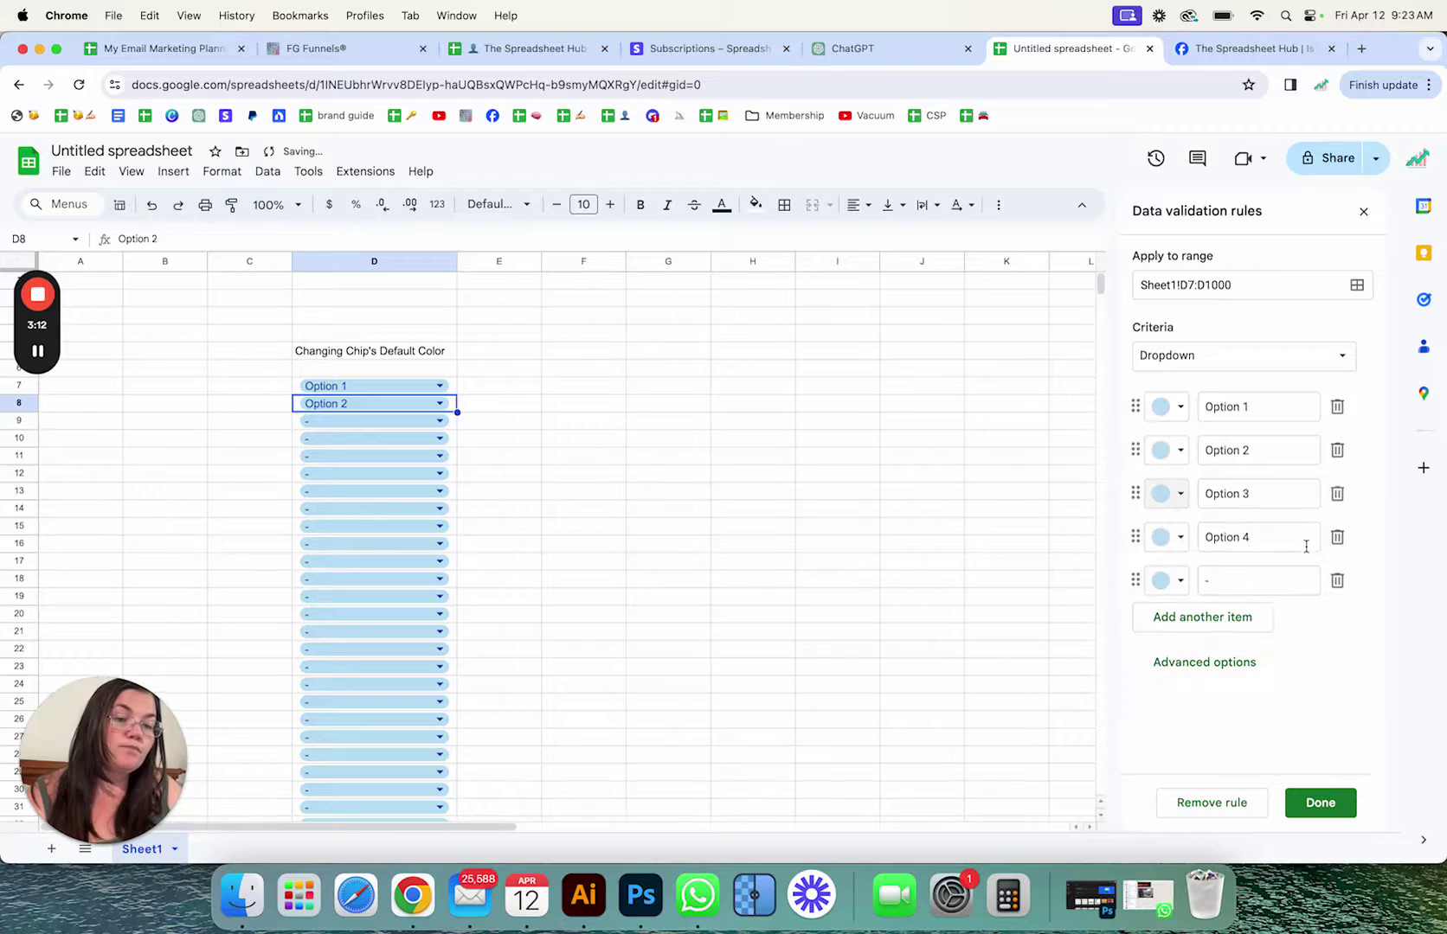
Choose Option 2 in D9, Option 3 in D10 and Option 4 in D11.
left_click(439, 420)
left_click(373, 475)
left_click(438, 439)
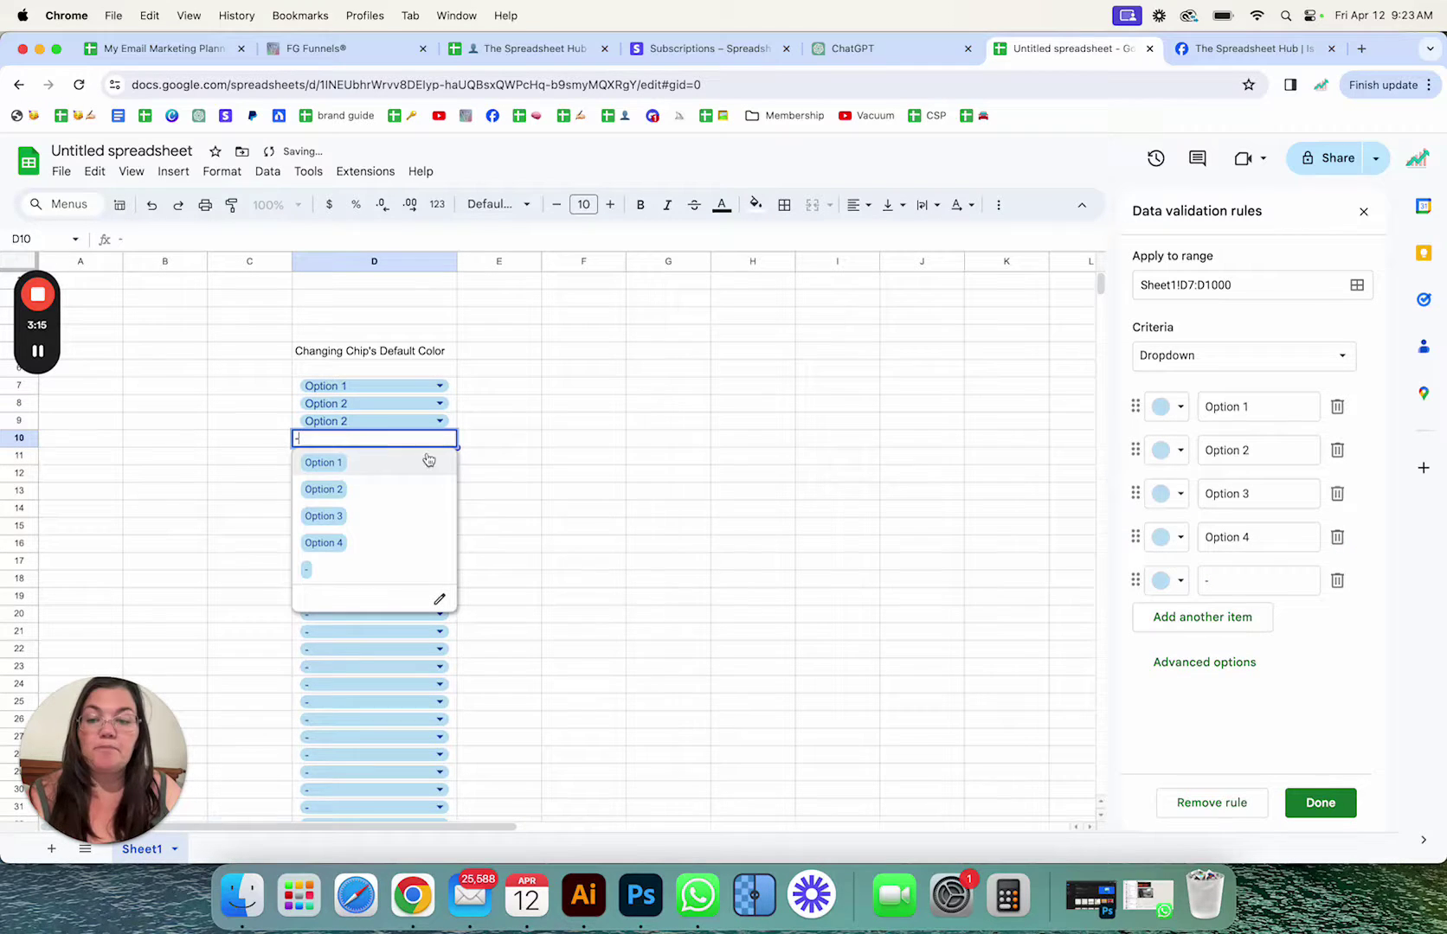
left_click(339, 516)
left_click(439, 456)
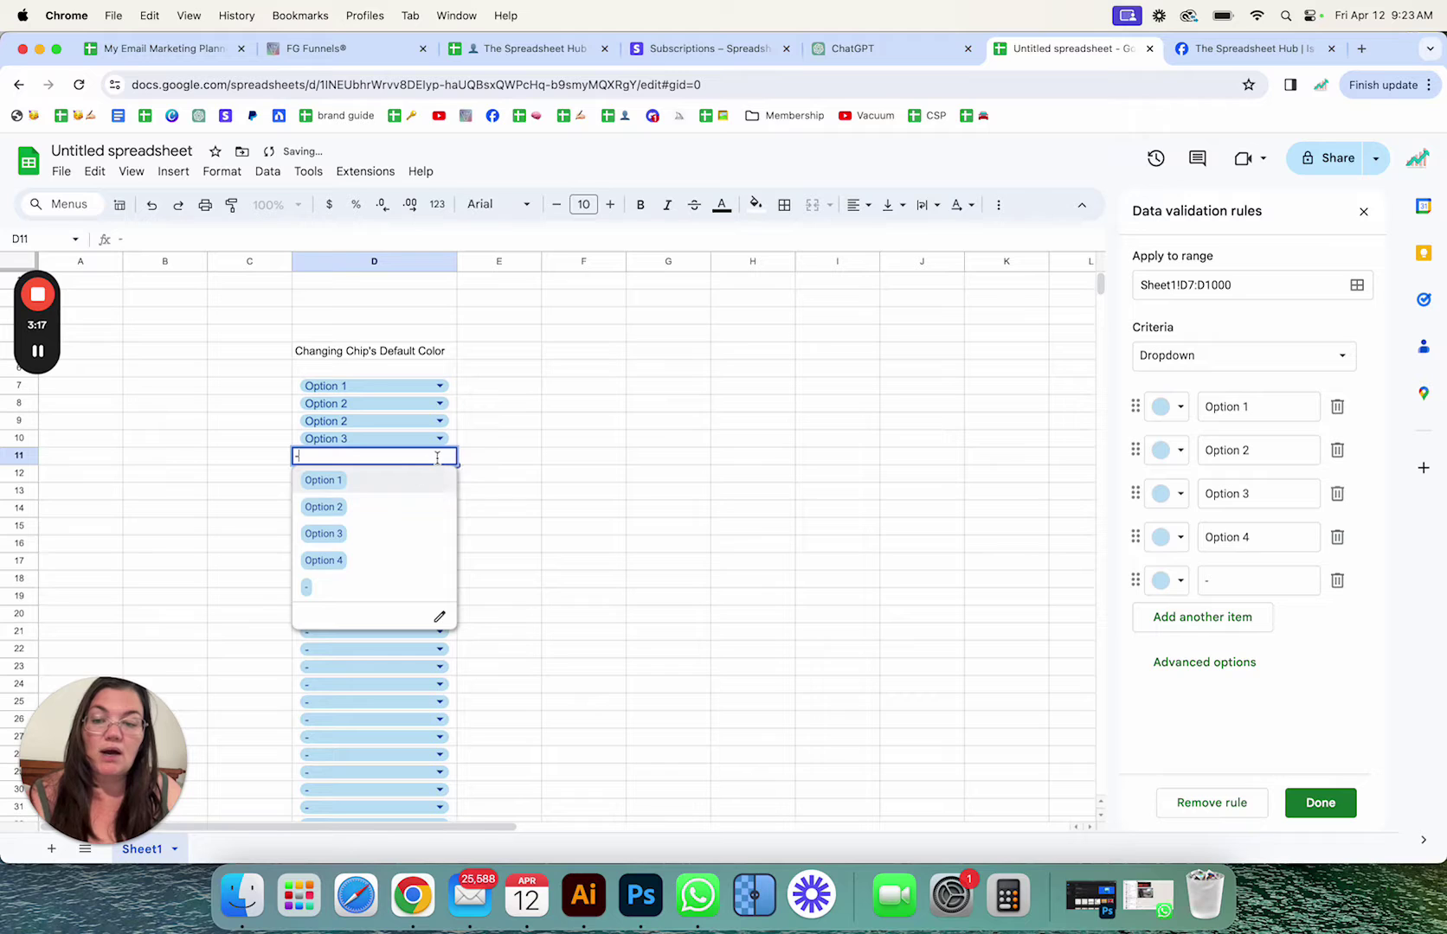
left_click(325, 562)
left_click(498, 544)
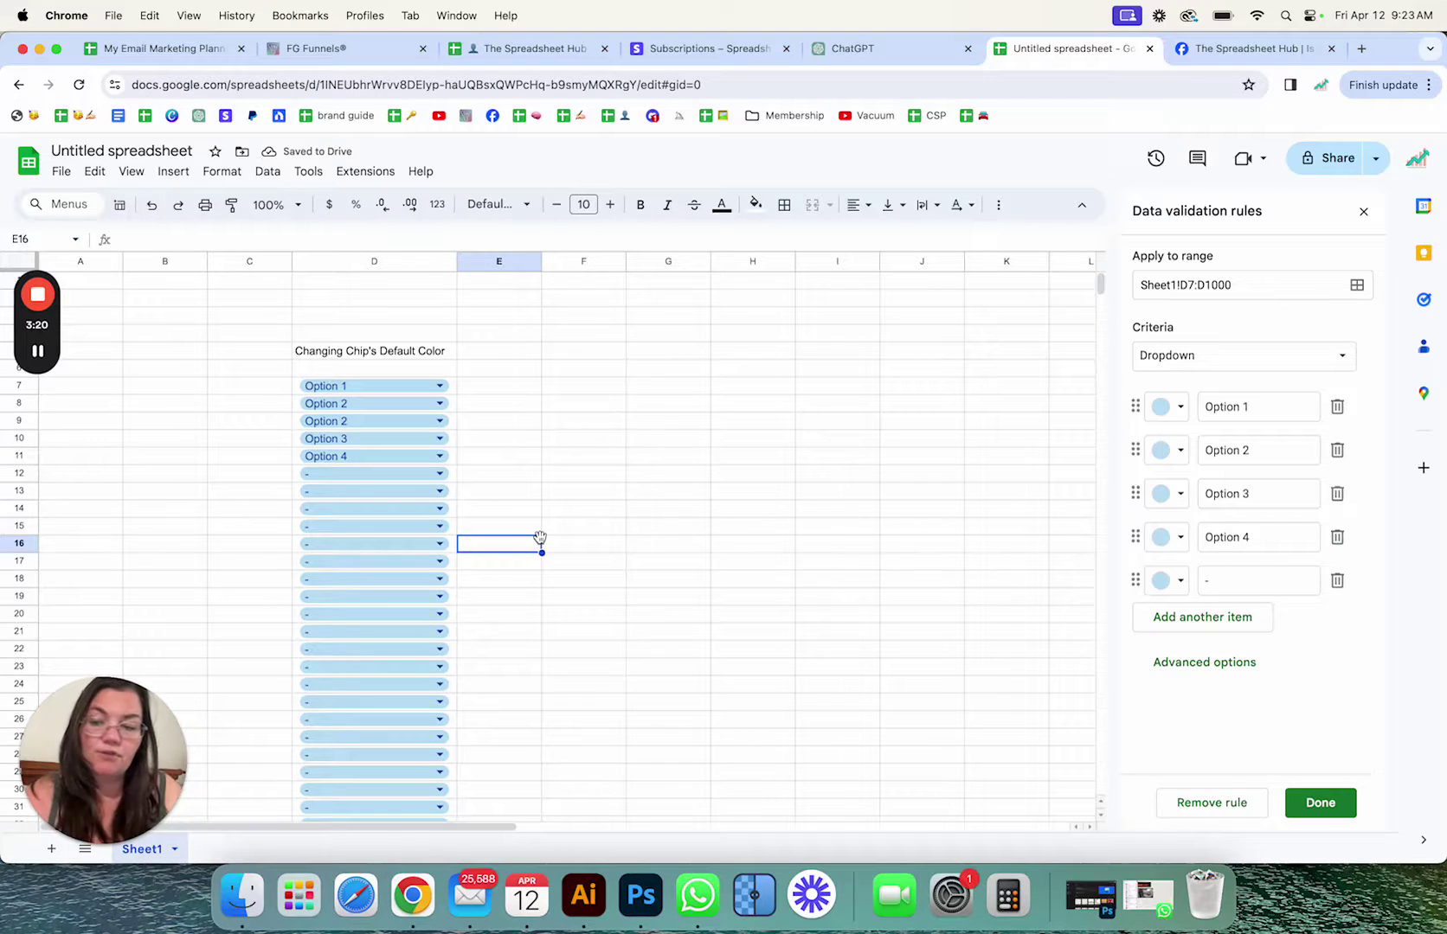